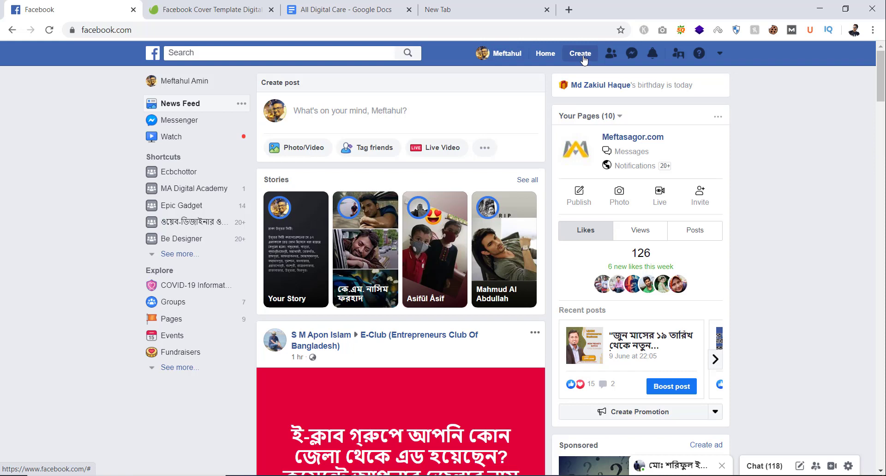
Step: Choose Page from the Create menu to reach the Page-type choice screen
left_click(583, 58)
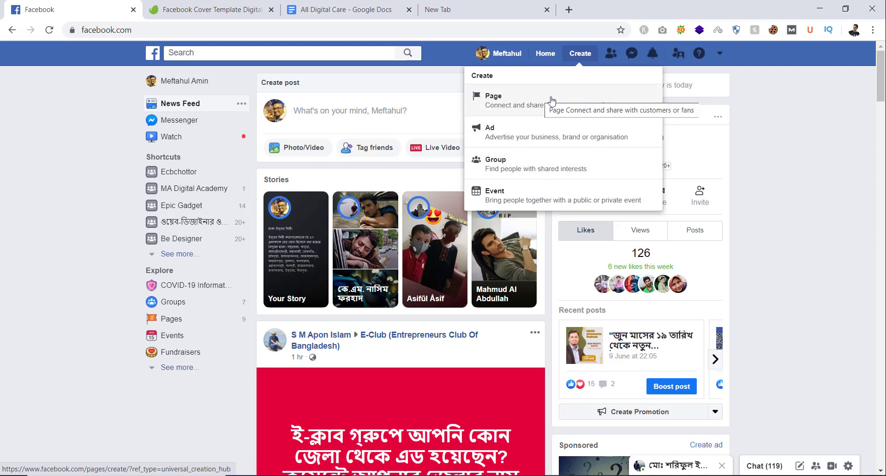
left_click(524, 100)
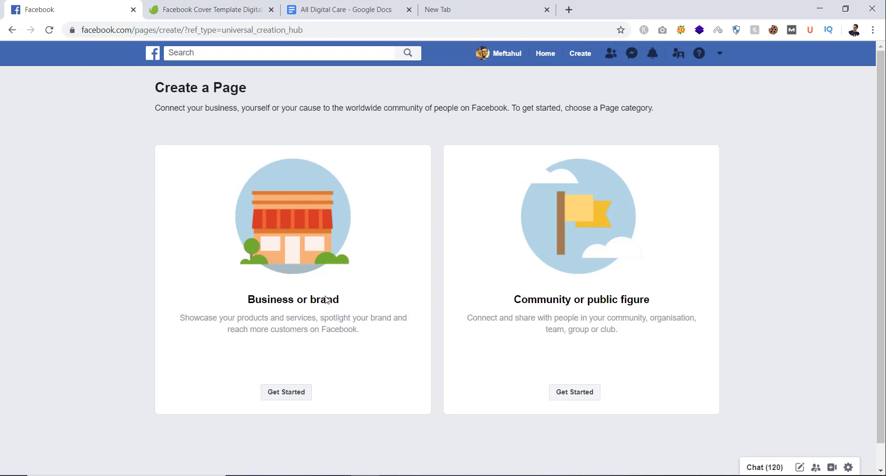
Step: Choose Business or brand and enter the Page name 'All Digital Care'
left_click(287, 398)
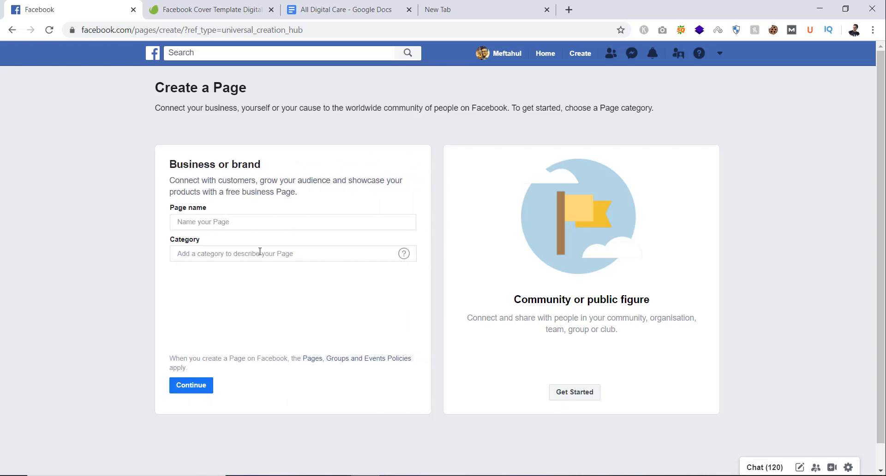
left_click(200, 219)
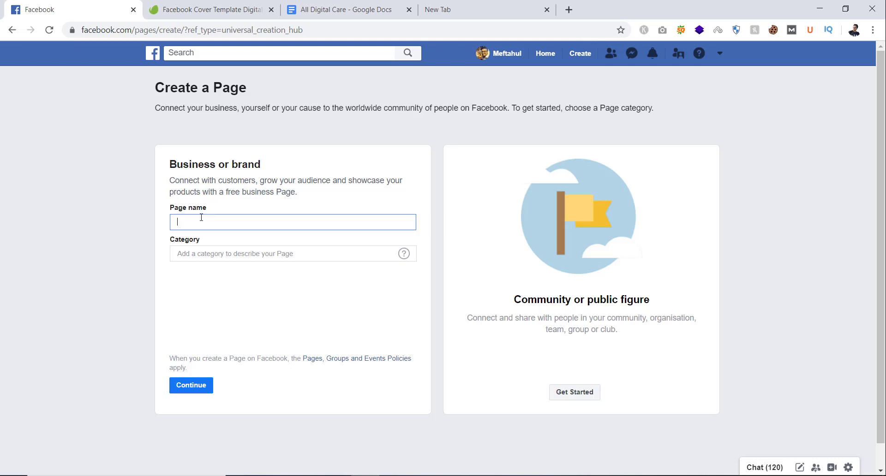
left_click(206, 253)
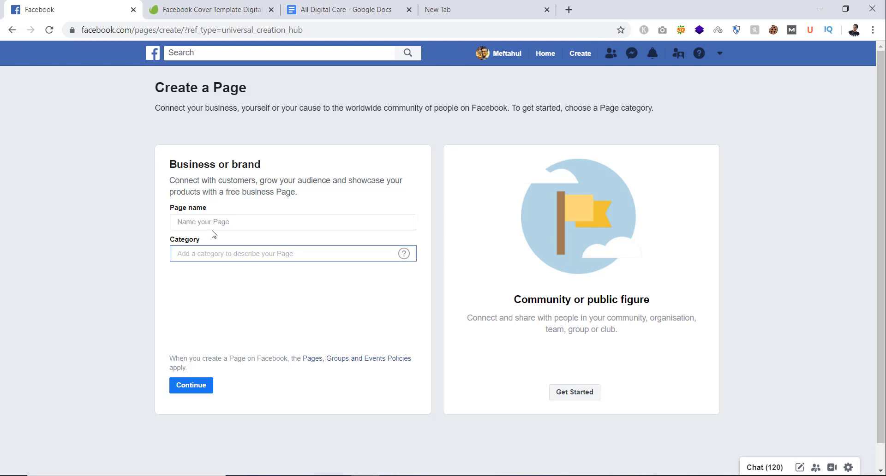
left_click(224, 220)
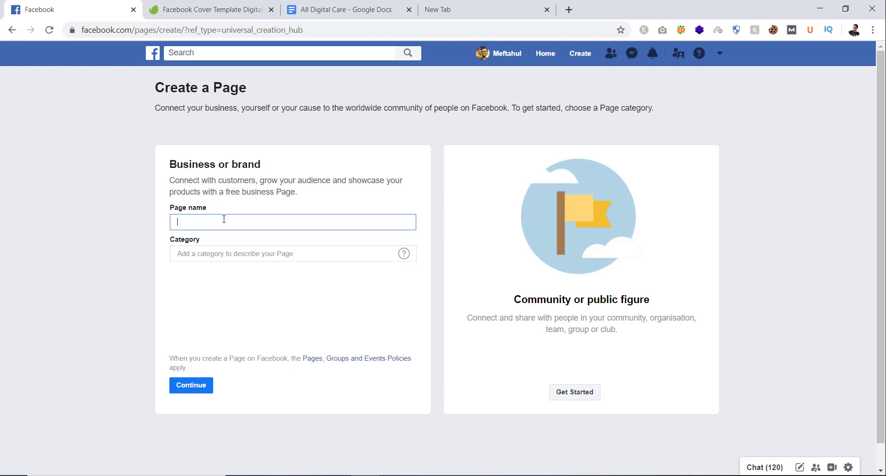
type("A")
type("ll")
type(" Dif")
type("gital")
type(" Care")
Step: Search the category list and set the Page category to Marketing agency
left_click(218, 252)
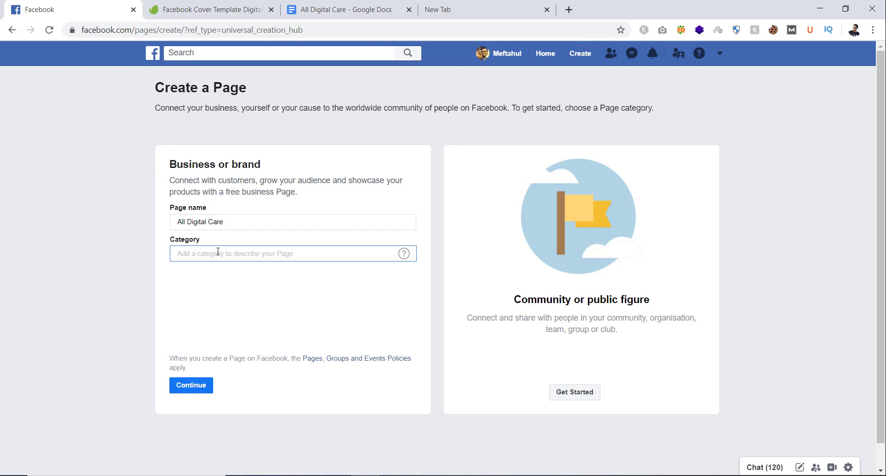
type("Marke")
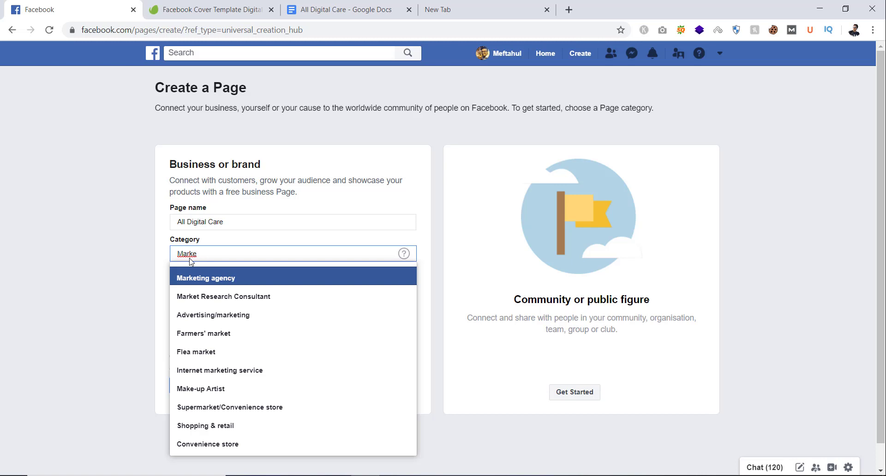
double_click(216, 256)
type("online shop")
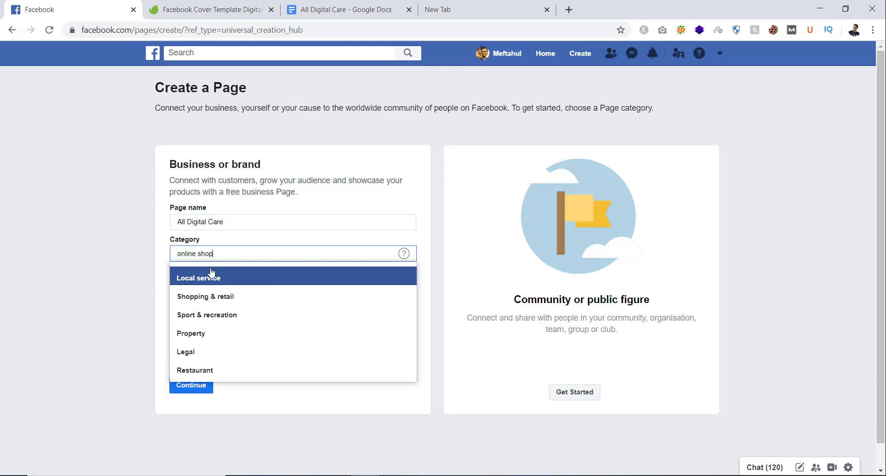
key("BackSpace")
key("BackSpace")
key("BackSpace")
key("BackSpace")
key("BackSpace")
key("BackSpace")
key("BackSpace")
key("BackSpace")
key("BackSpace")
key("BackSpace")
key("BackSpace")
type("sh")
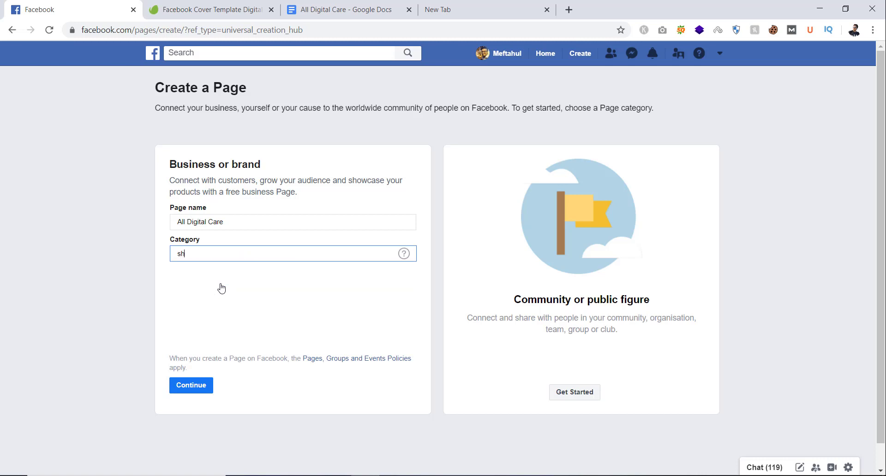
type("op")
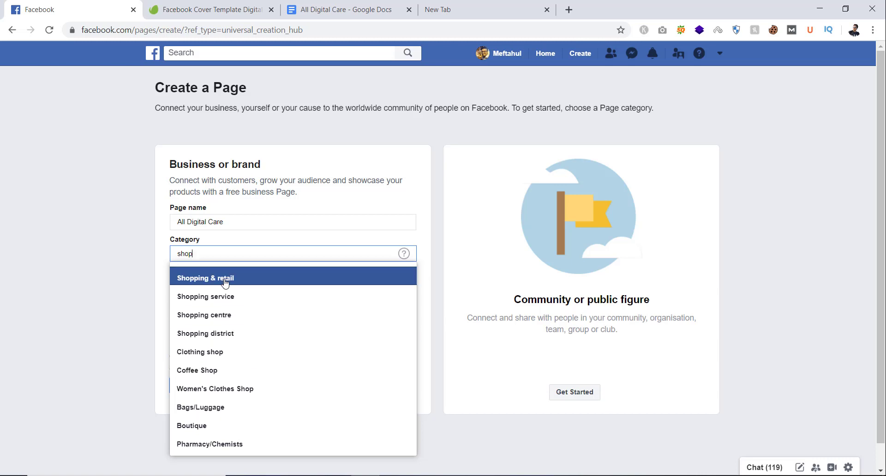
double_click(218, 256)
type("mark")
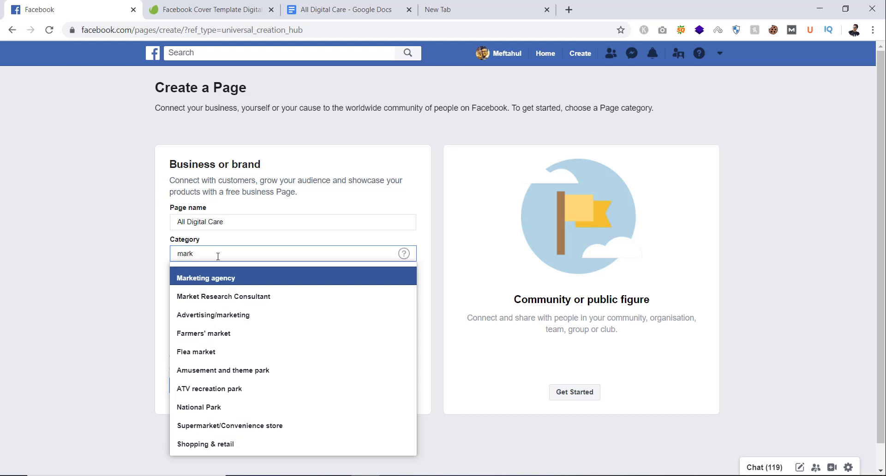
left_click(232, 281)
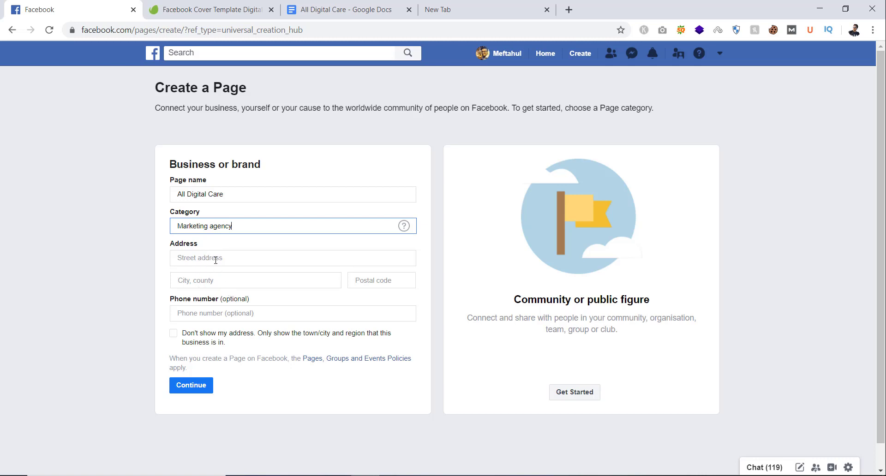
left_click(215, 260)
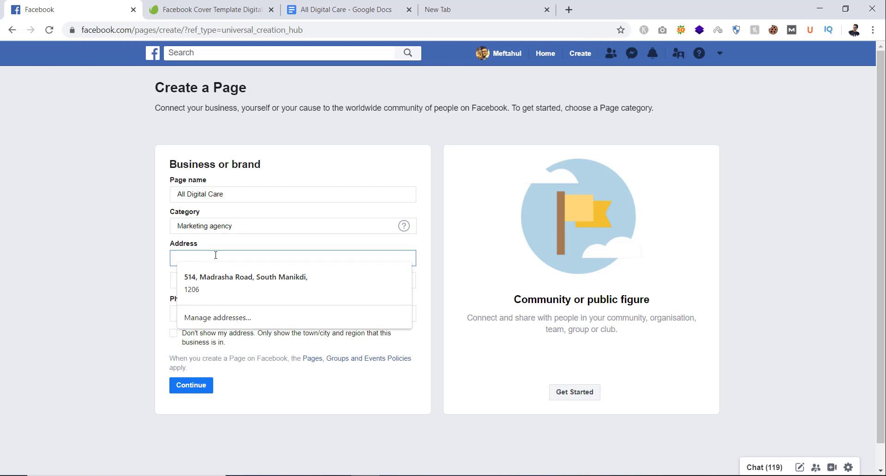
Step: Enter address Matikata, postal code 1206, and the business phone number
type("M")
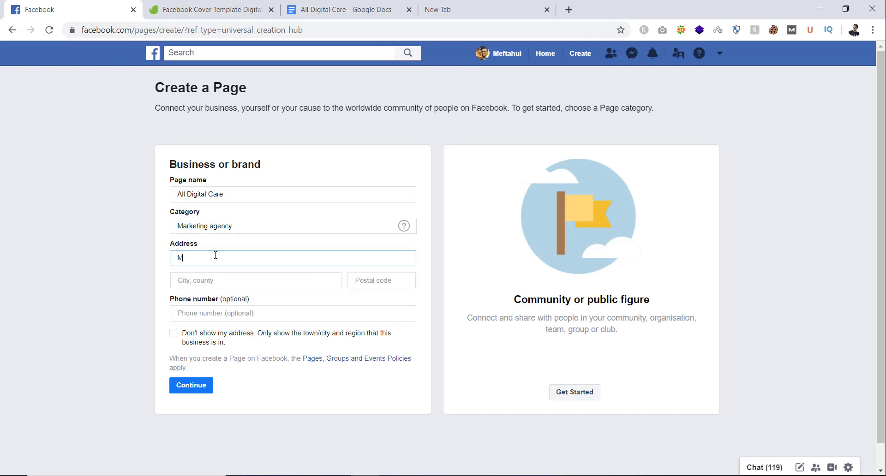
type("atikata")
left_click(254, 282)
left_click(374, 281)
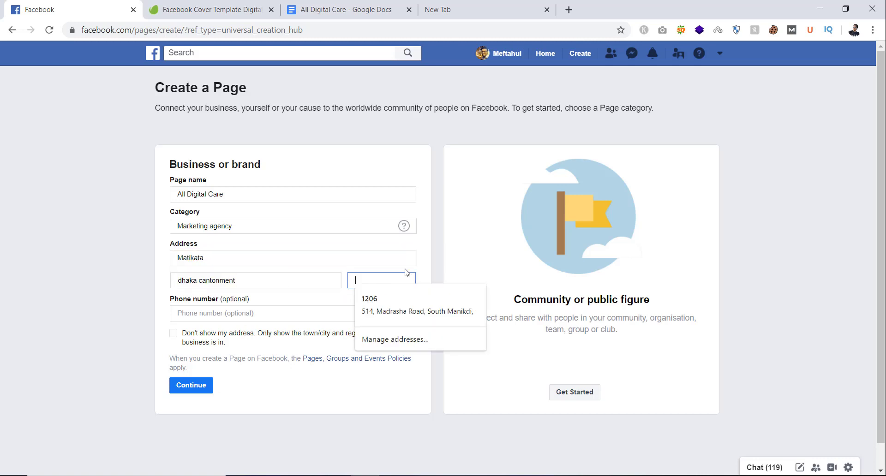
type("1206")
left_click(83, 304)
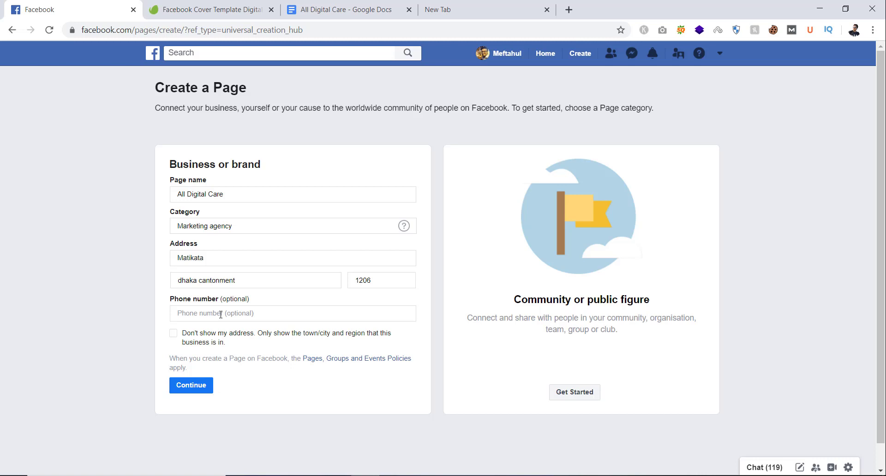
left_click(221, 315)
left_click(83, 306)
left_click(178, 315)
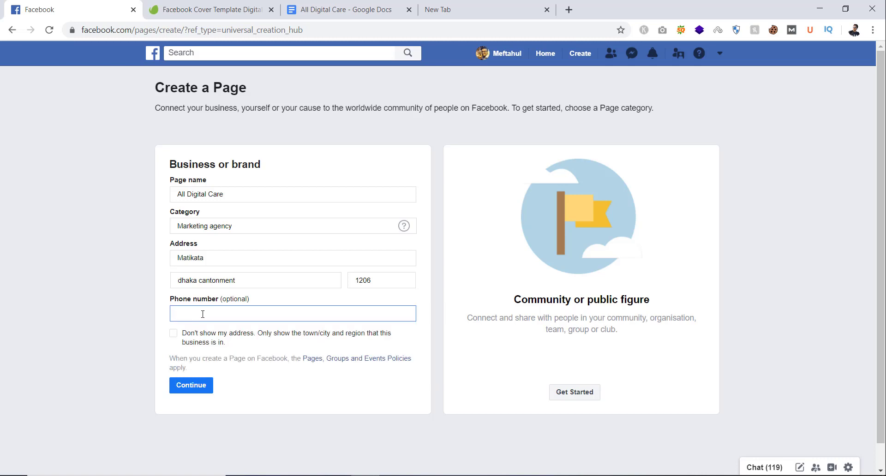
Step: Submit the form, correcting the flagged city to Mirpur, Dhaka, Bangladesh
left_click(192, 393)
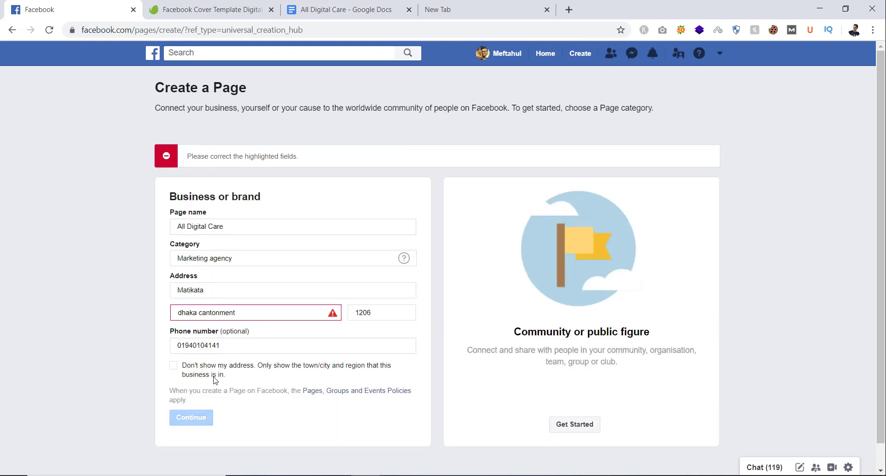
triple_click(254, 311)
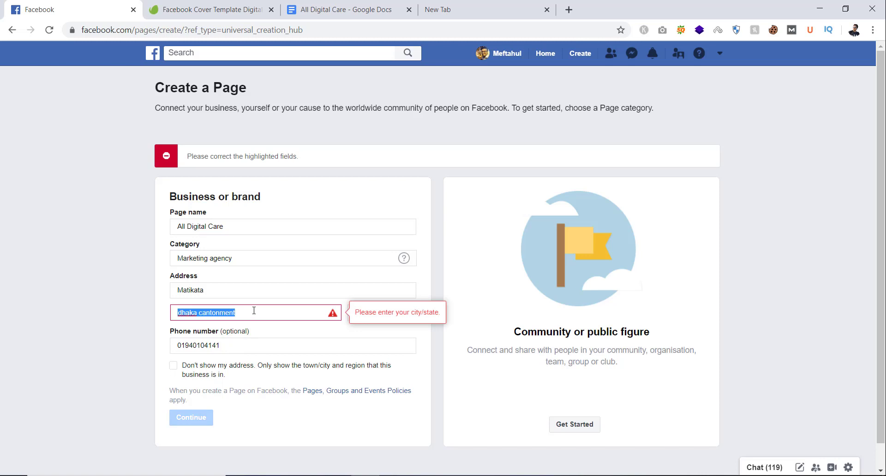
type("Mirpur, Dhaka, Bangladesh")
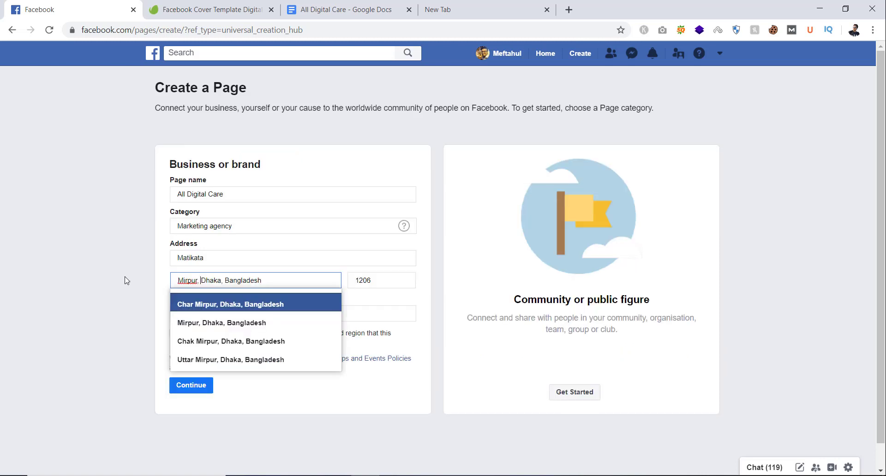
left_click(235, 323)
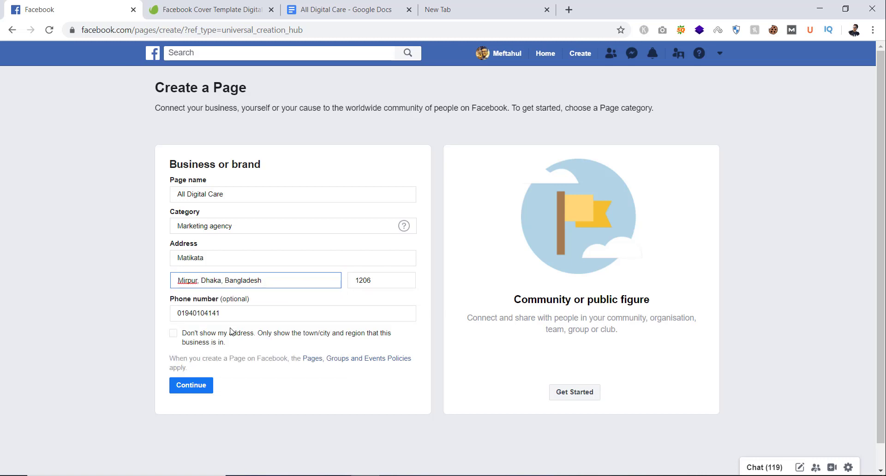
left_click(191, 386)
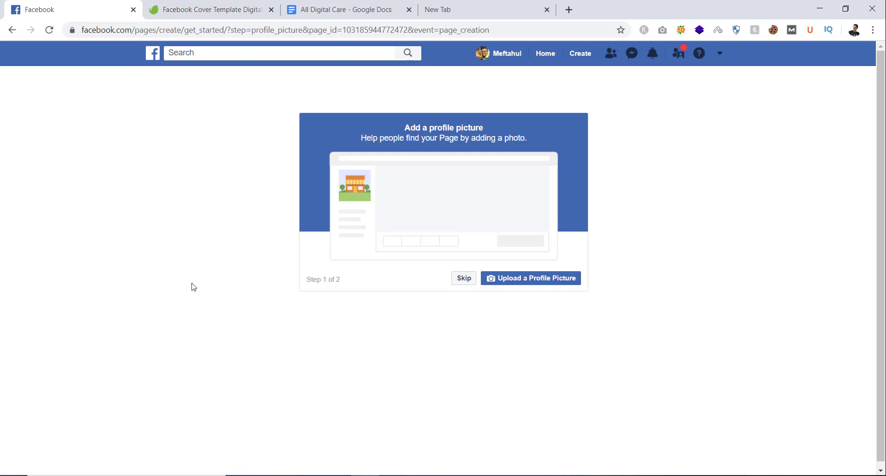
left_click(548, 286)
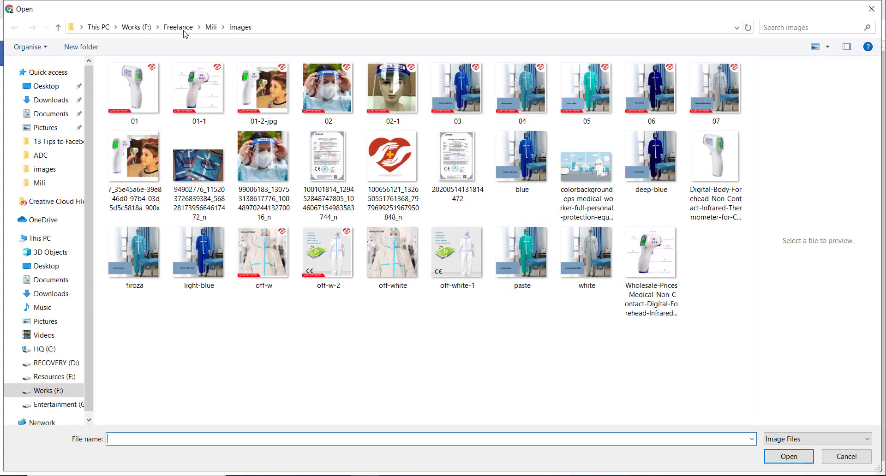
left_click(179, 27)
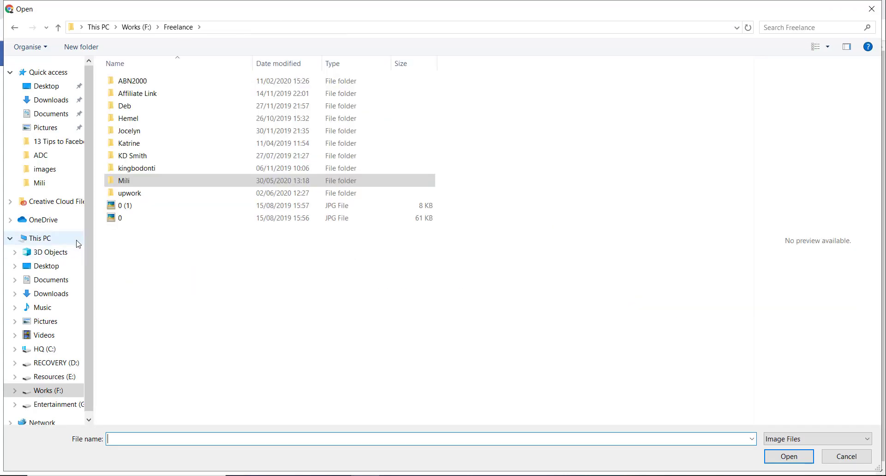
left_click(48, 157)
double_click(194, 119)
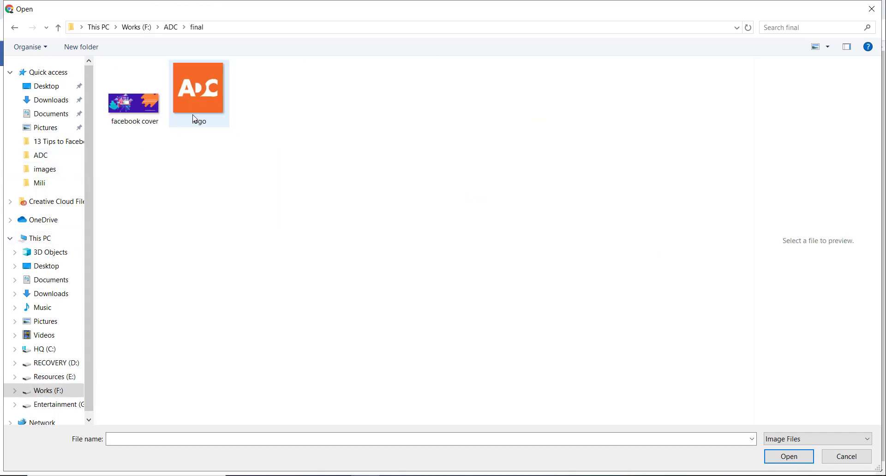
double_click(189, 101)
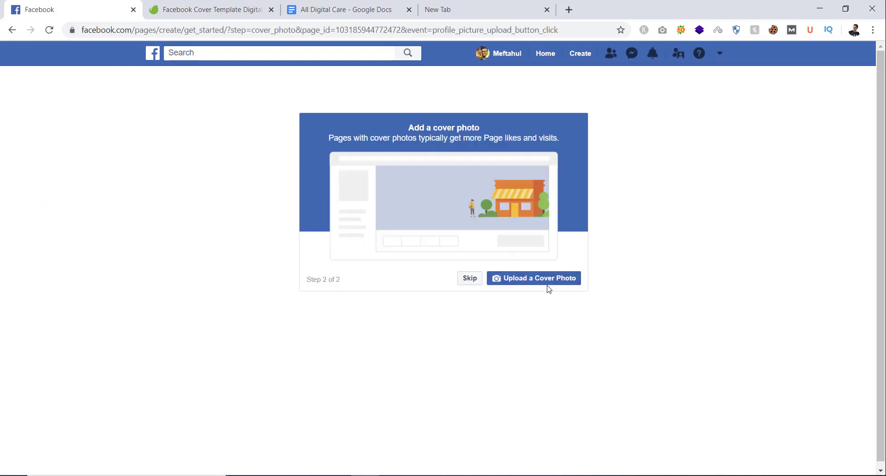
left_click(547, 281)
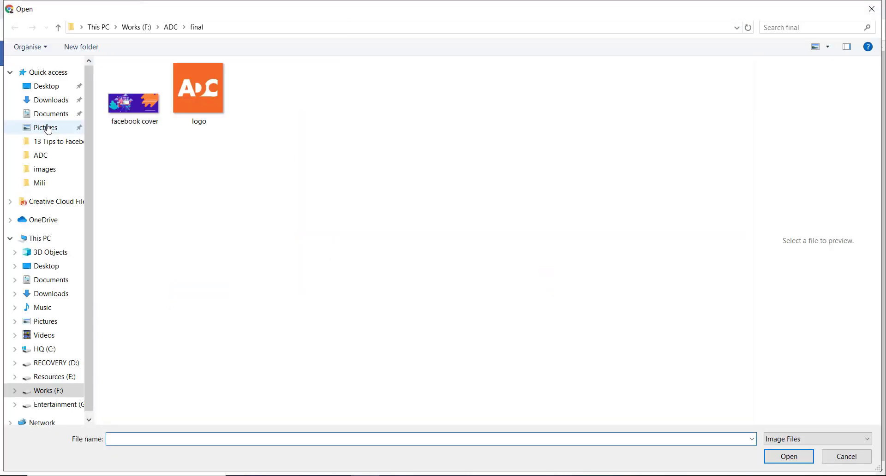
Step: Pick the 'facebook cover' image file in the Open dialog and confirm it
left_click(142, 117)
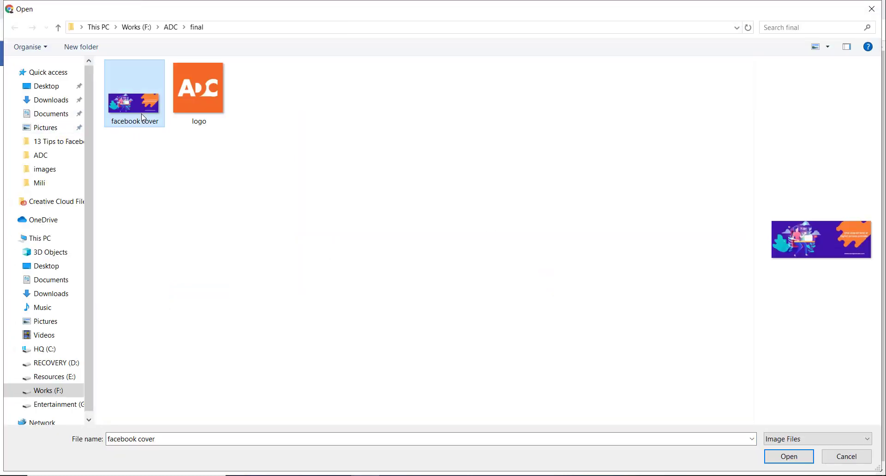
left_click(216, 111)
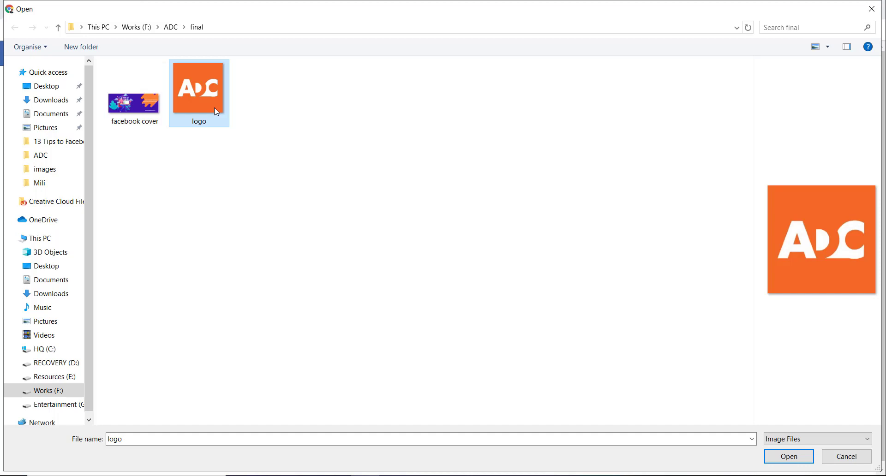
left_click(143, 113)
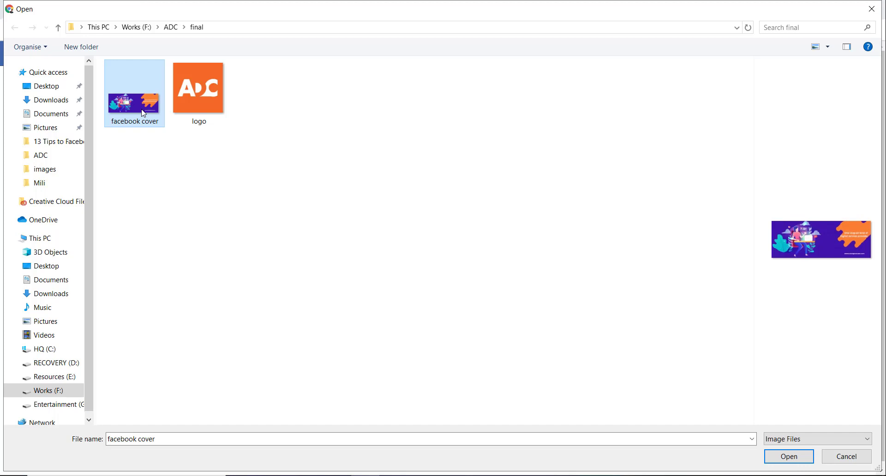
left_click(787, 459)
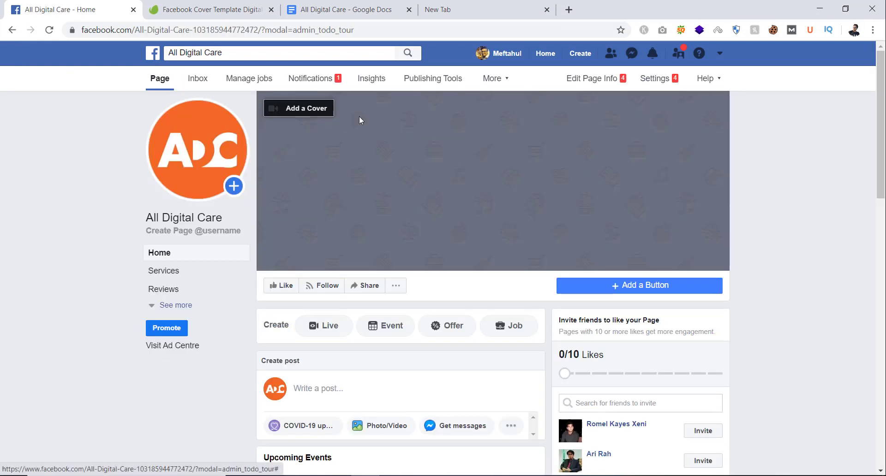
Step: Upload 'facebook cover' as the cover photo, nudge it slightly left, and save
left_click(315, 111)
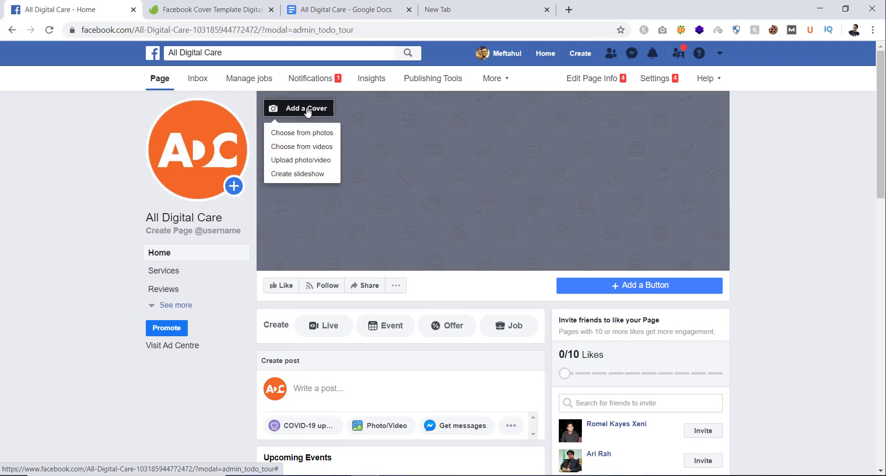
left_click(310, 161)
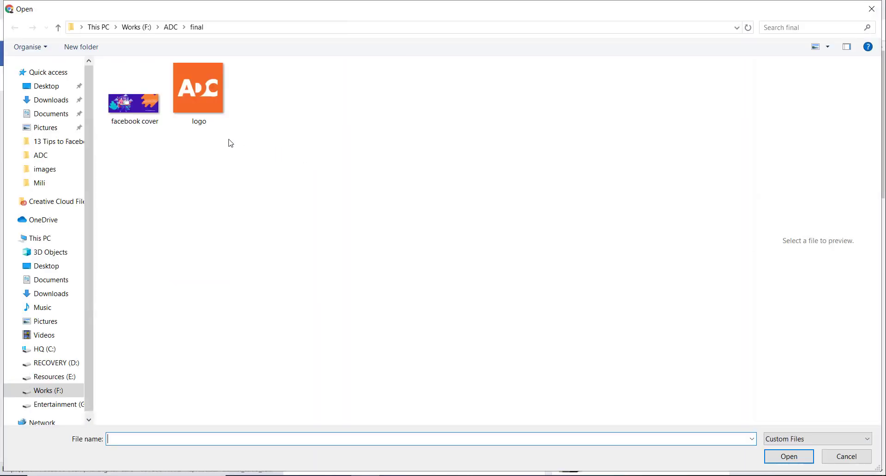
left_click(157, 115)
double_click(157, 115)
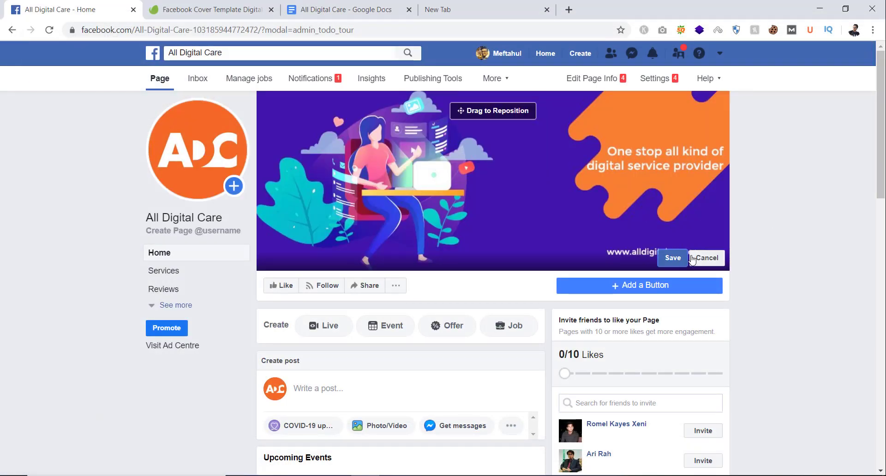
left_click_drag(612, 167, 592, 166)
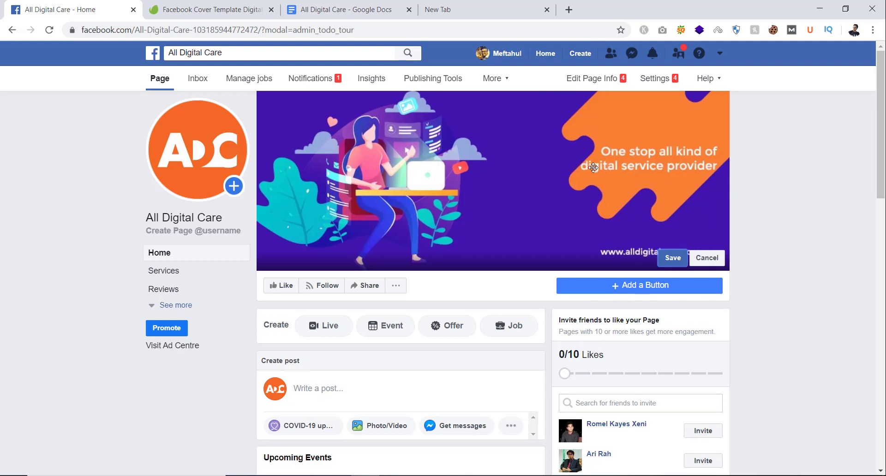
left_click(673, 258)
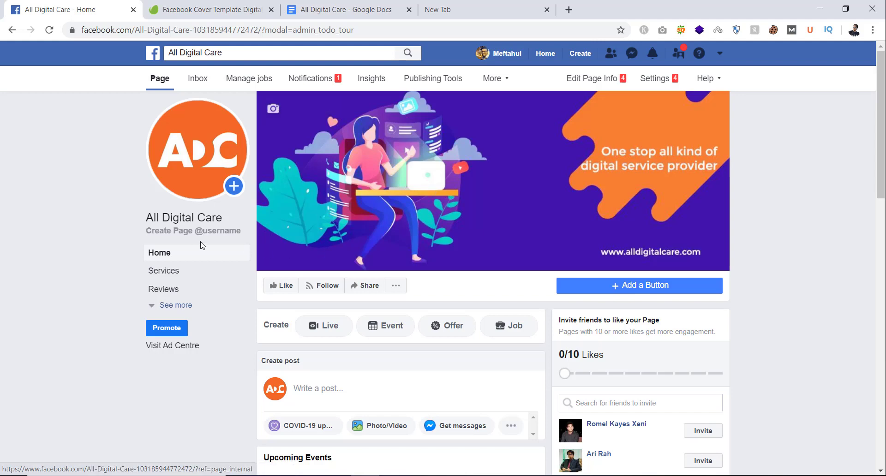
Step: Expand See more in the left navigation and go to the Page's About section
scroll(359, 259, "down", 3)
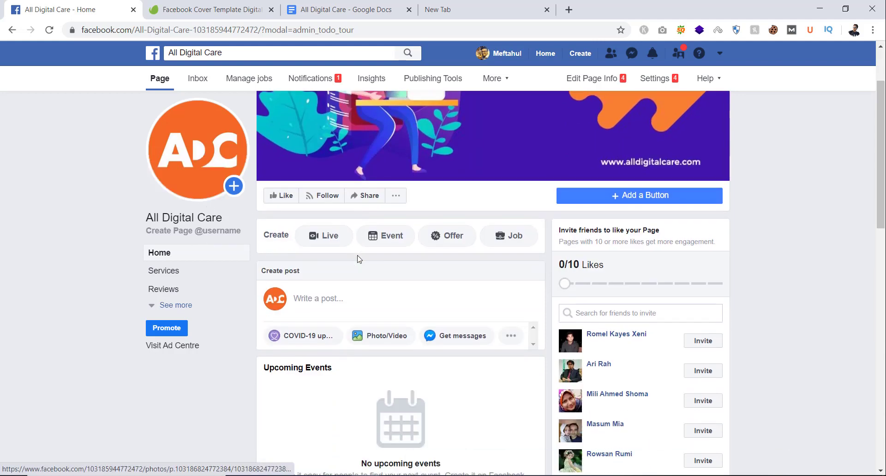
left_click(162, 311)
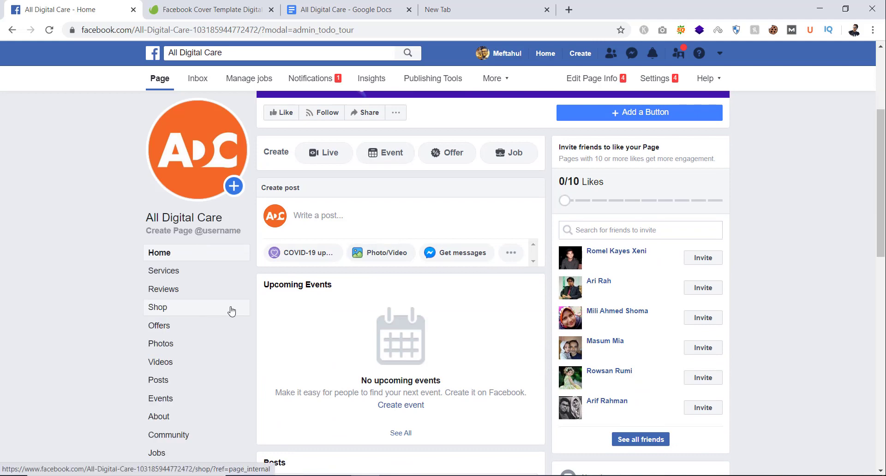
scroll(208, 369, "down", 1)
left_click(173, 360)
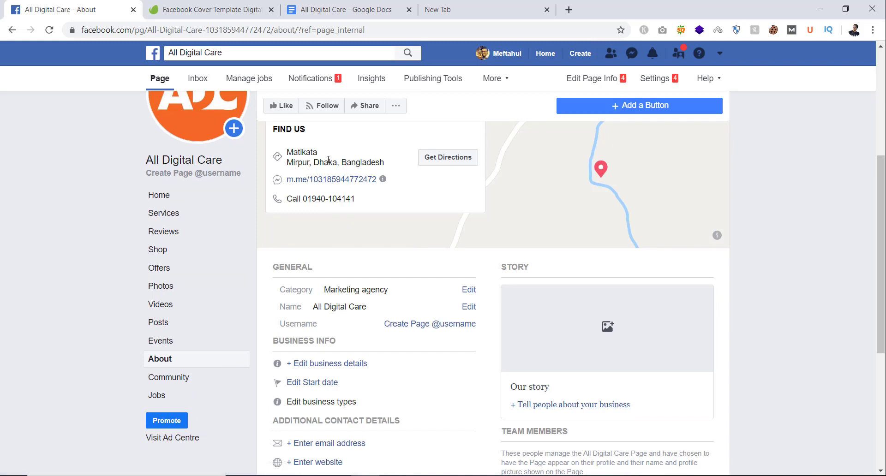
scroll(342, 338, "down", 2)
scroll(356, 275, "down", 2)
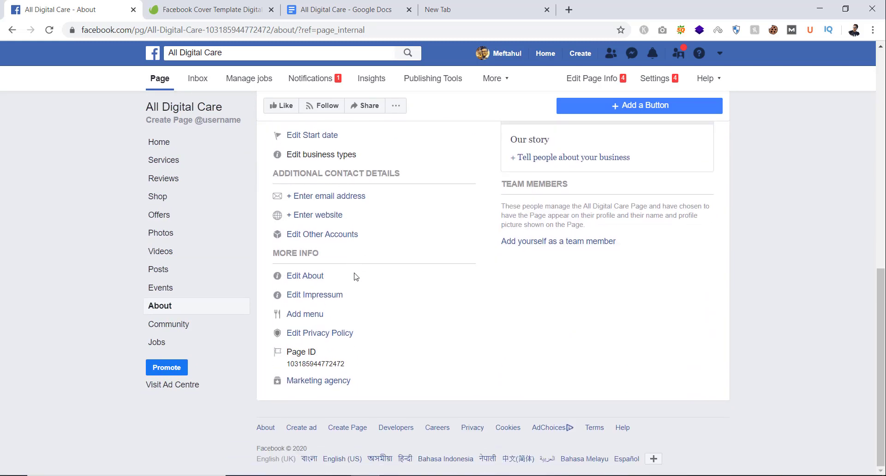
scroll(357, 300, "up", 2)
scroll(356, 307, "up", 1)
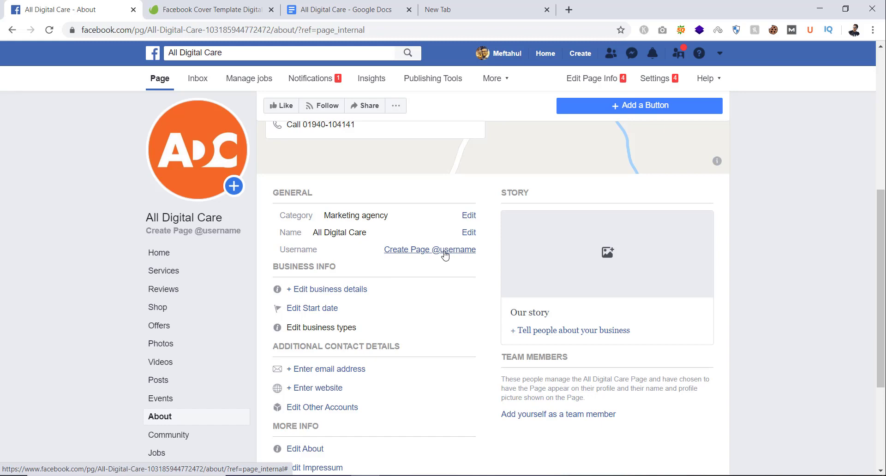
Step: Create the Page username 'alldigitalcare' and dismiss the confirmation
left_click(445, 252)
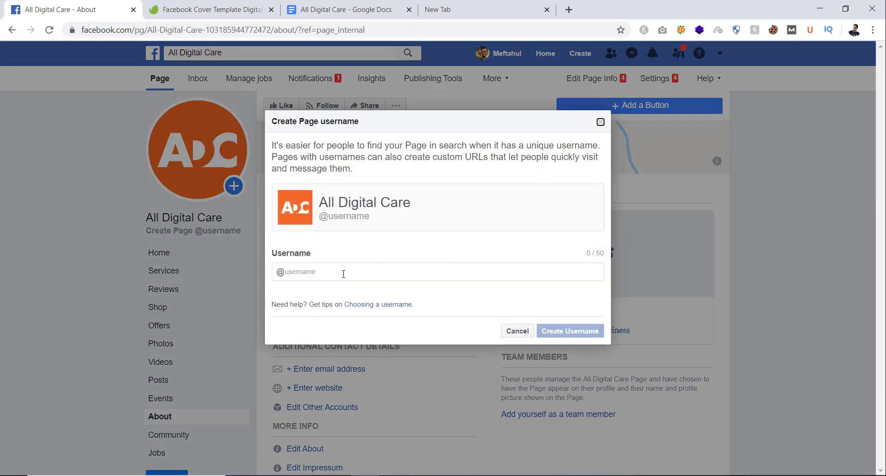
type("alldigitalcare")
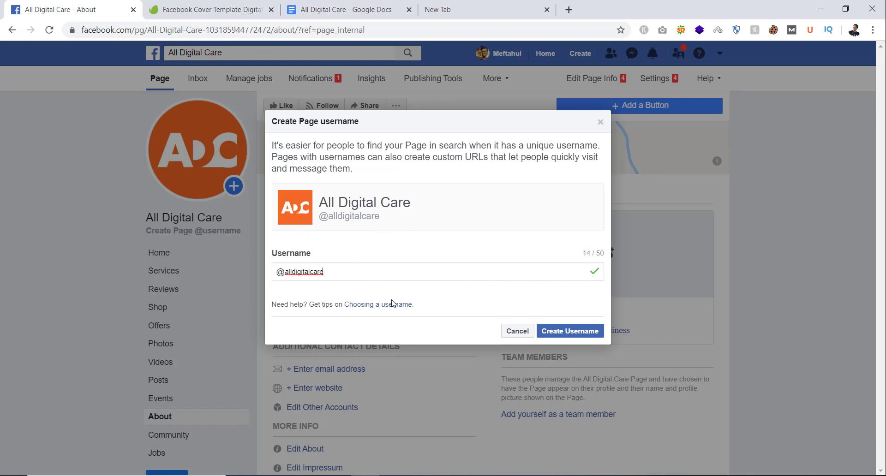
left_click(574, 331)
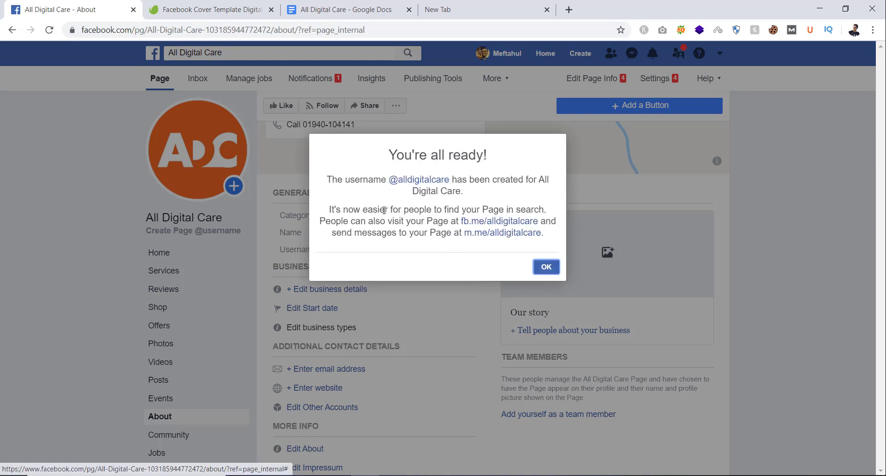
left_click(546, 269)
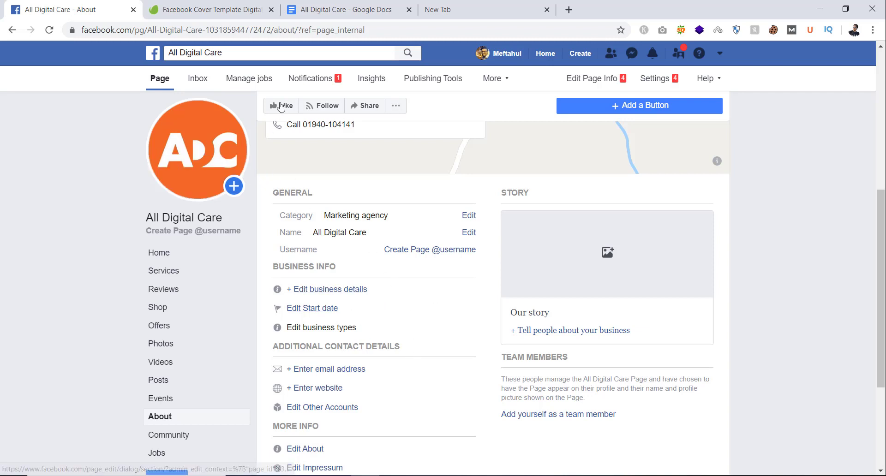
Step: Reload the Page and check that alldigitalcare now appears in its address
left_click(345, 31)
key("Return")
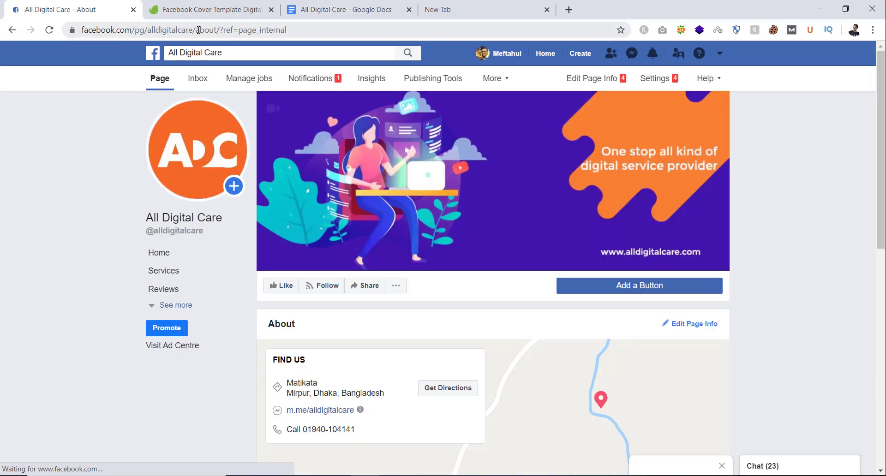
left_click_drag(196, 31, 641, 23)
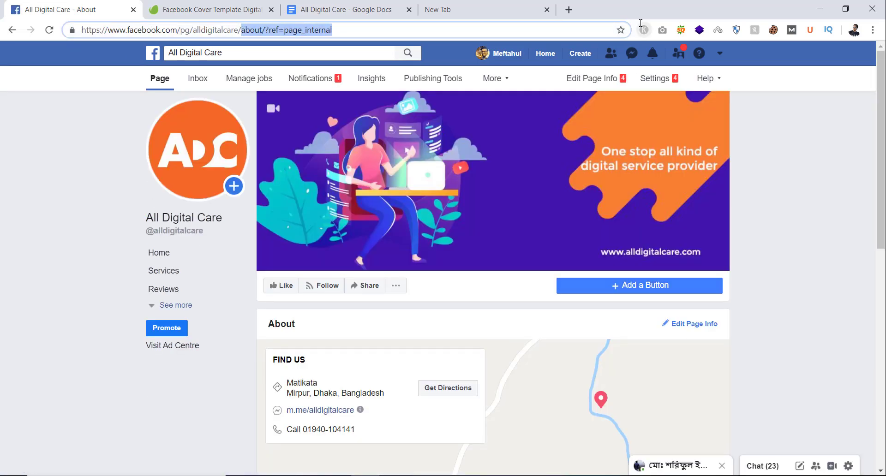
left_click(219, 30)
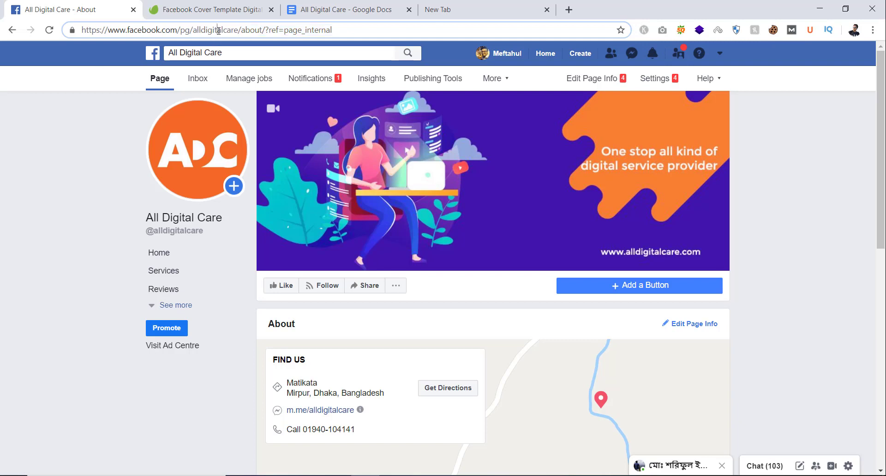
double_click(218, 30)
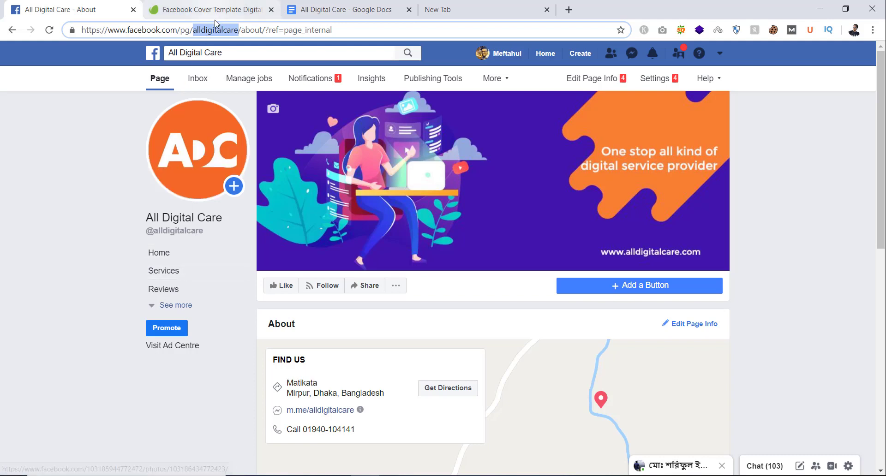
Step: Open the About description editor, then switch to the All Digital Care notes document
scroll(334, 367, "down", 3)
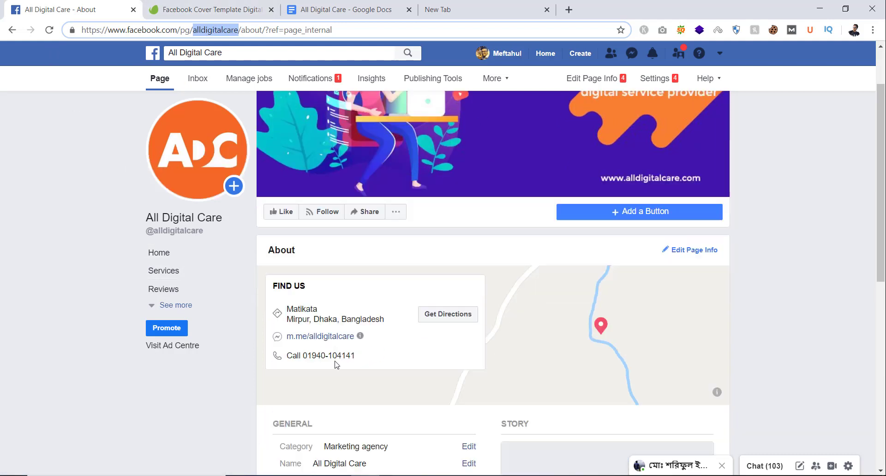
scroll(336, 365, "down", 8)
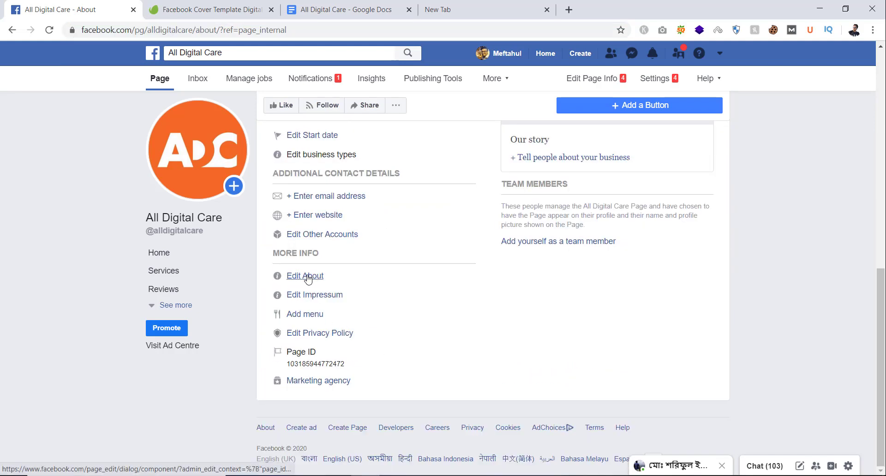
left_click(308, 276)
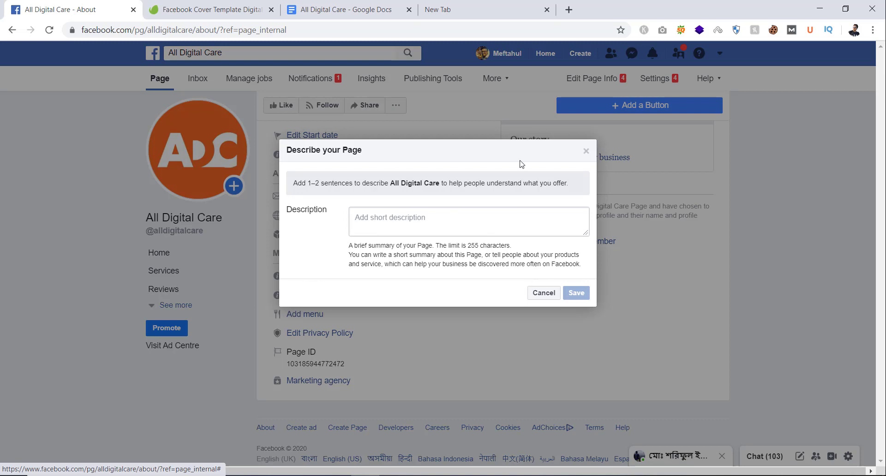
left_click(376, 13)
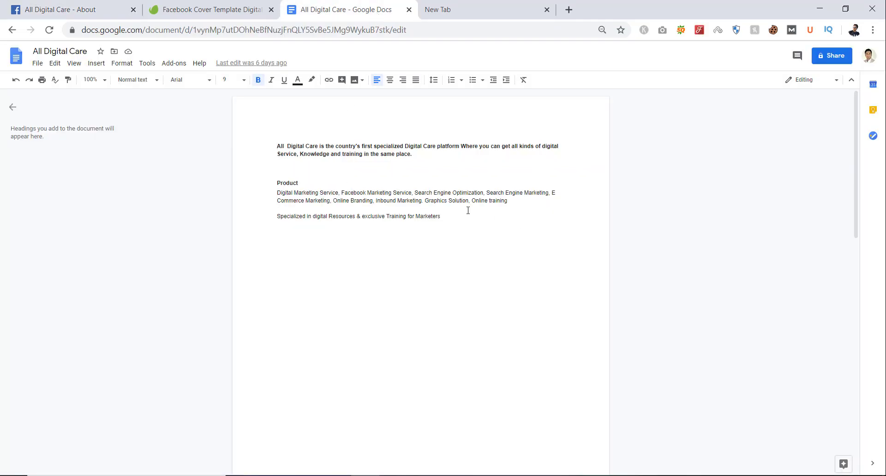
Step: Select the opening description paragraph in the notes and return to the Facebook About page
triple_click(401, 199)
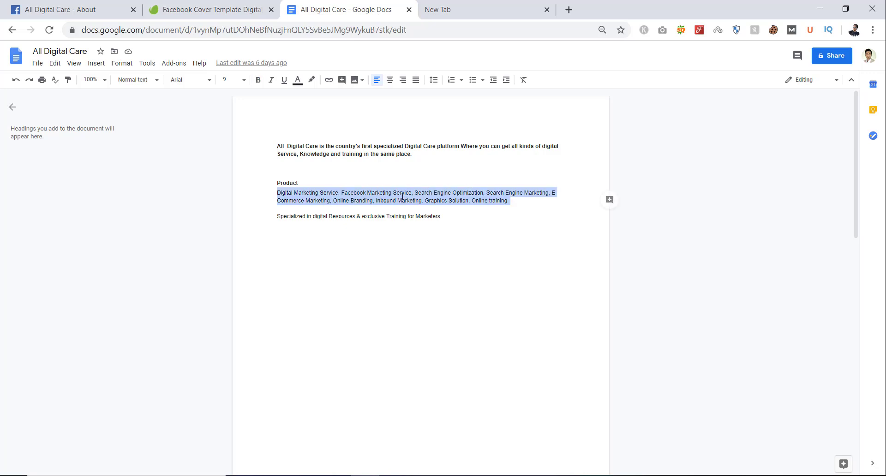
triple_click(366, 154)
key("ctrl+c")
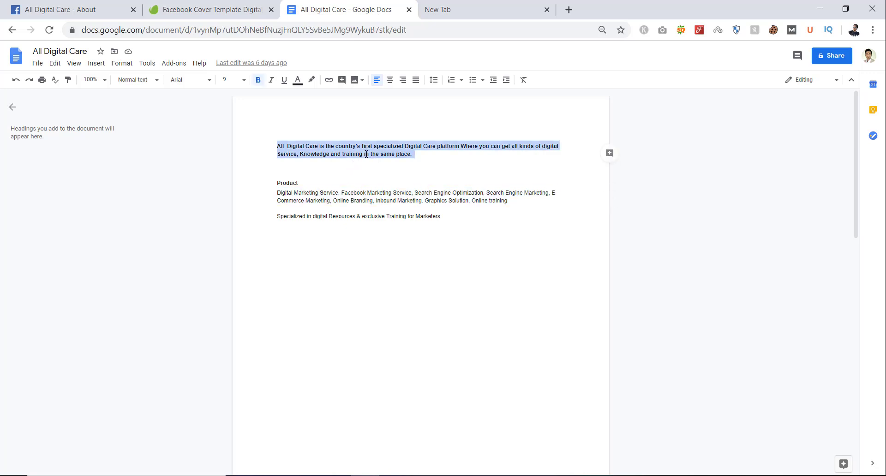
left_click(249, 2)
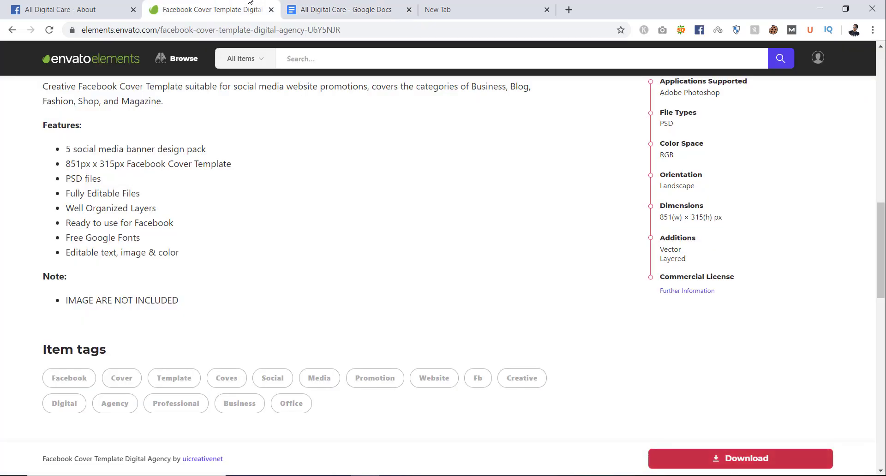
left_click(102, 5)
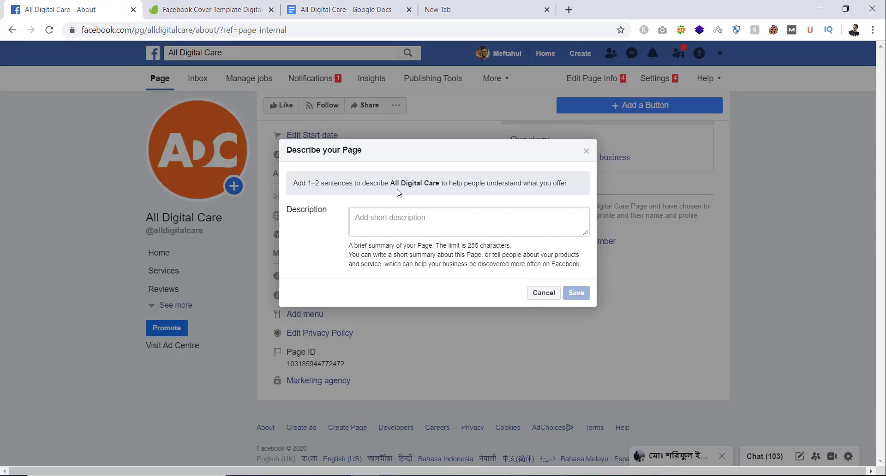
left_click(415, 218)
key("ctrl+v")
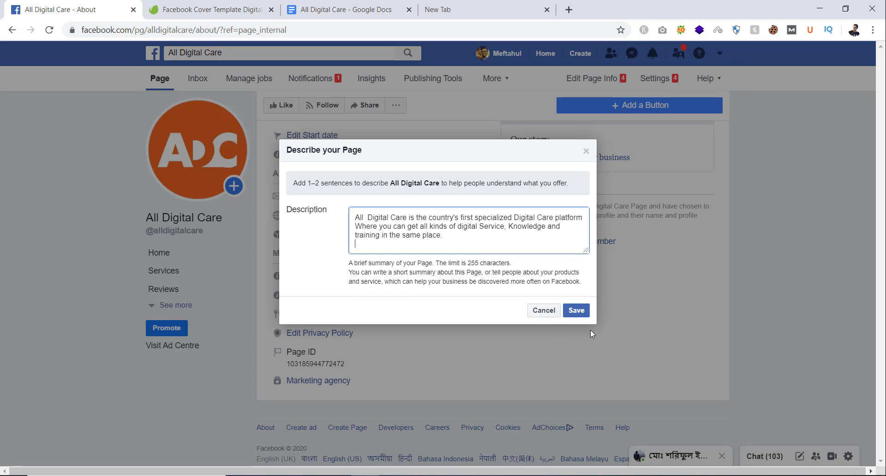
left_click(583, 314)
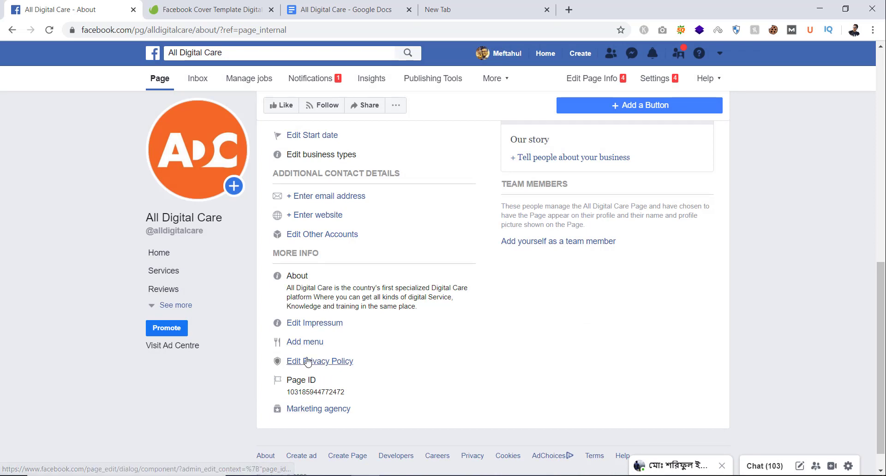
scroll(323, 325, "up", 1)
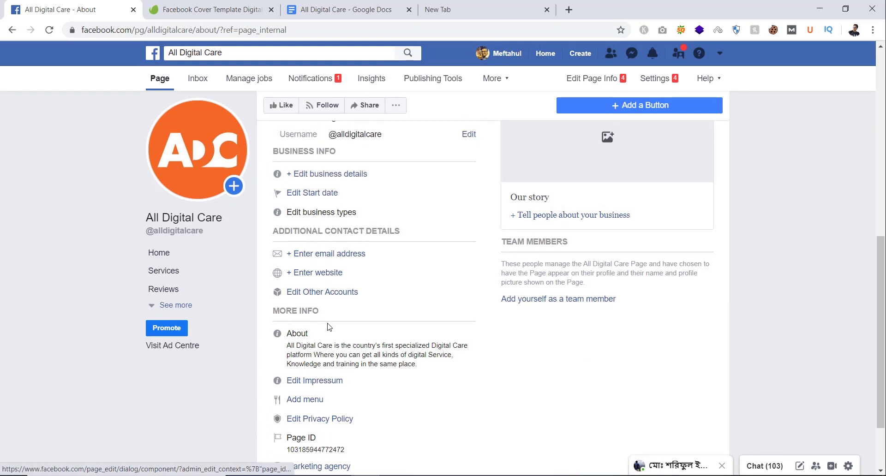
scroll(330, 327, "up", 1)
scroll(349, 321, "up", 2)
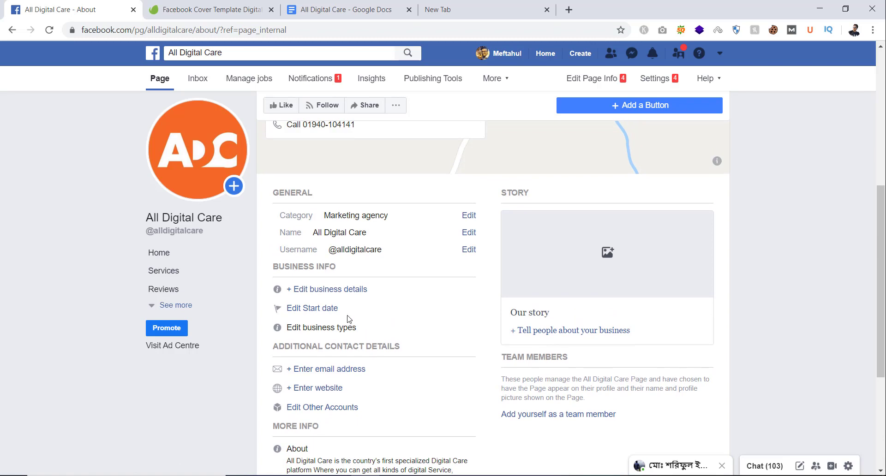
scroll(349, 320, "up", 2)
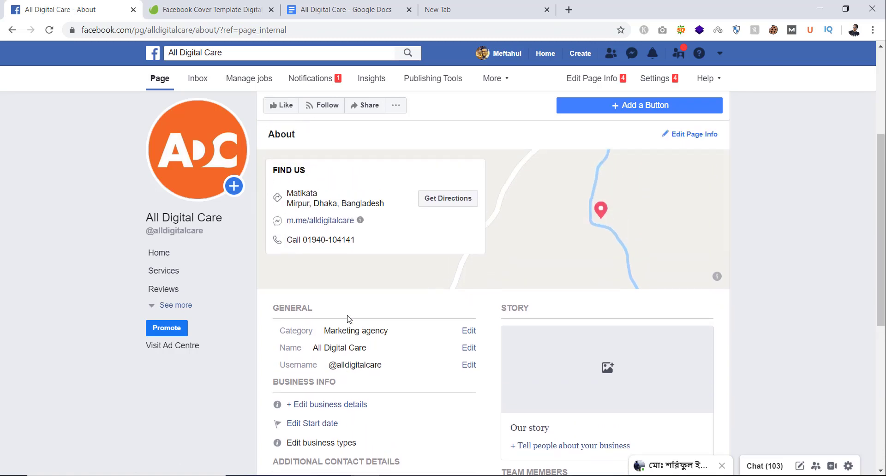
scroll(349, 319, "down", 3)
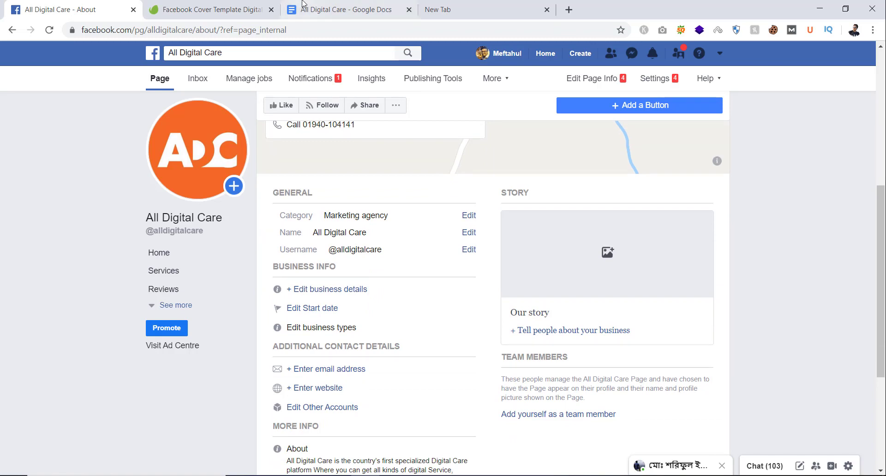
scroll(372, 288, "down", 4)
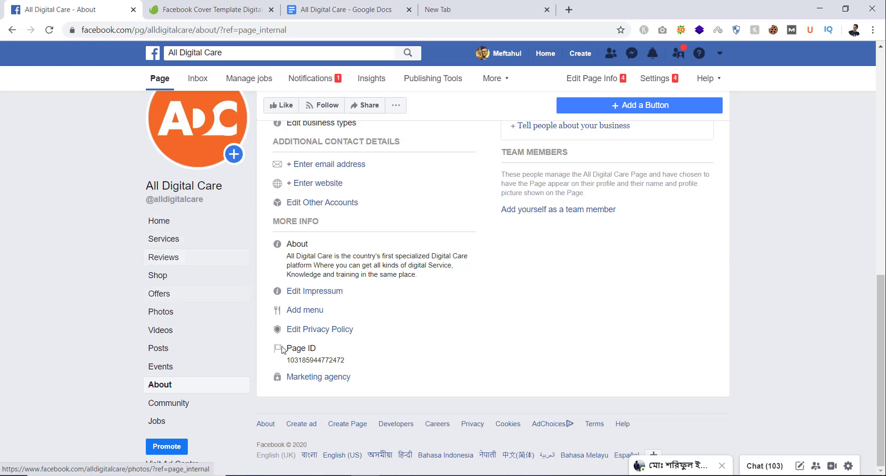
Step: Return to the All Digital Care Home view and scroll up to the purple cover photo
left_click(168, 225)
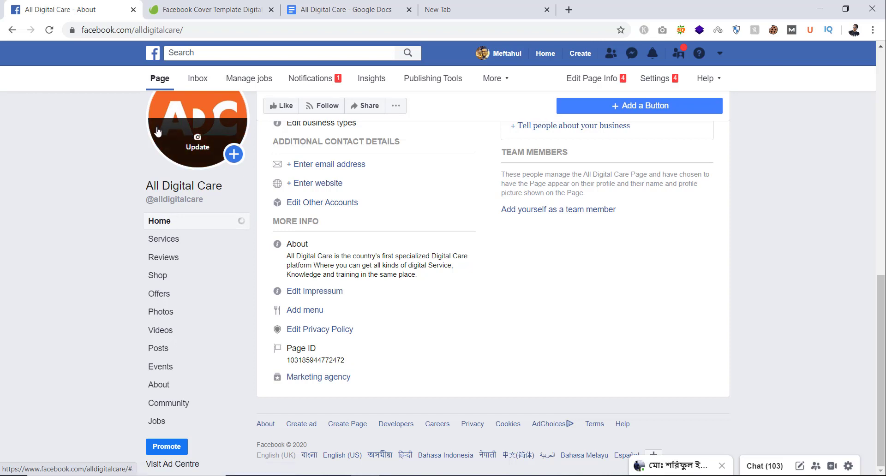
scroll(355, 277, "up", 6)
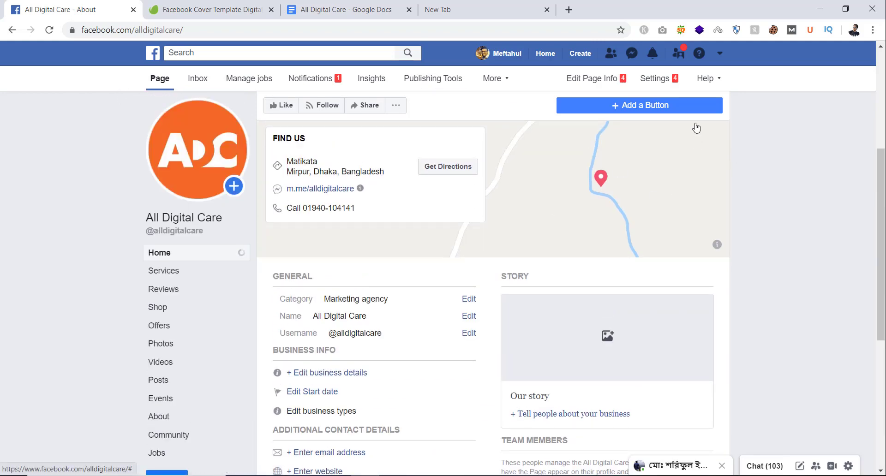
scroll(626, 252, "up", 5)
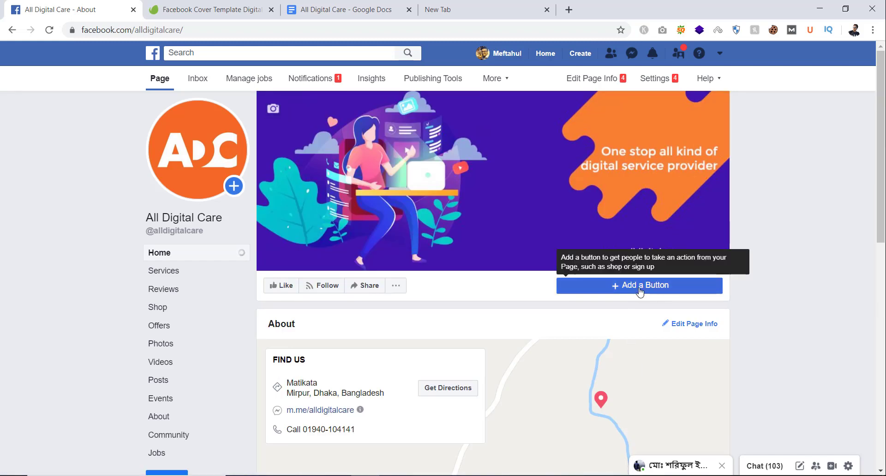
left_click(638, 286)
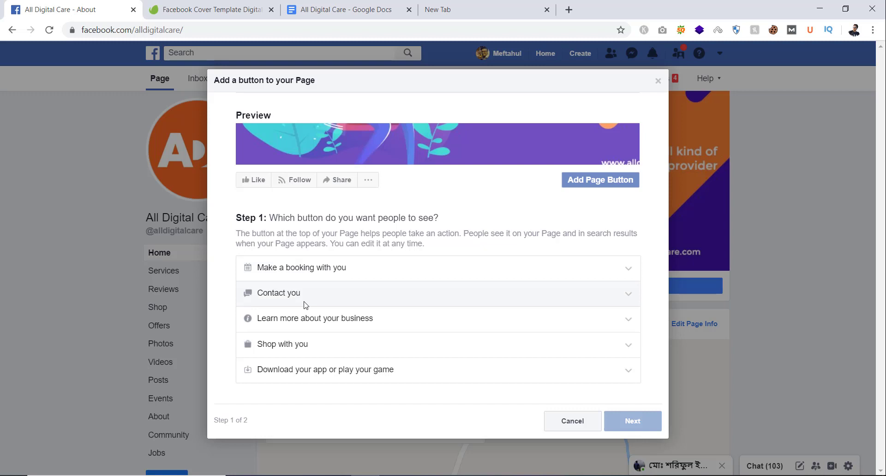
Step: Add a Send Message action button from the Contact you options, completing setup through Finish
left_click(283, 293)
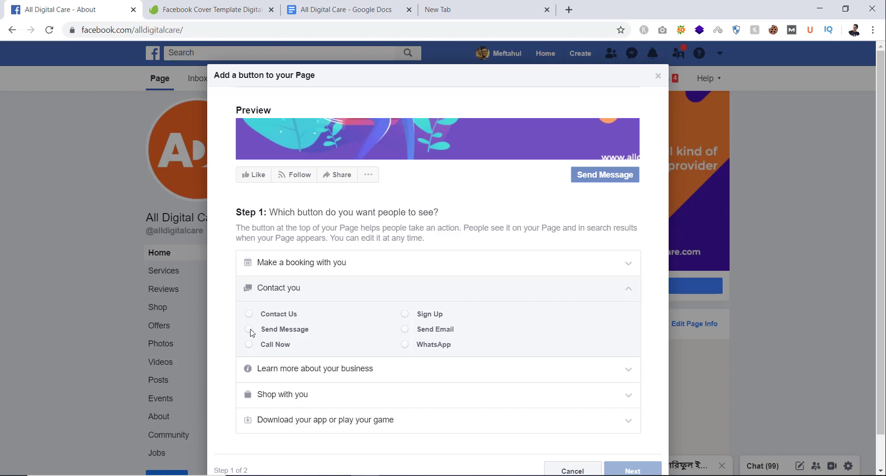
left_click(251, 330)
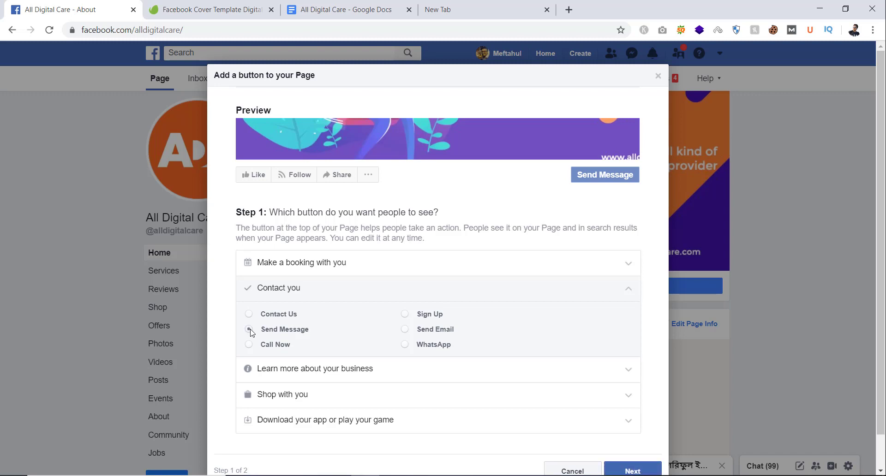
scroll(563, 387, "down", 1)
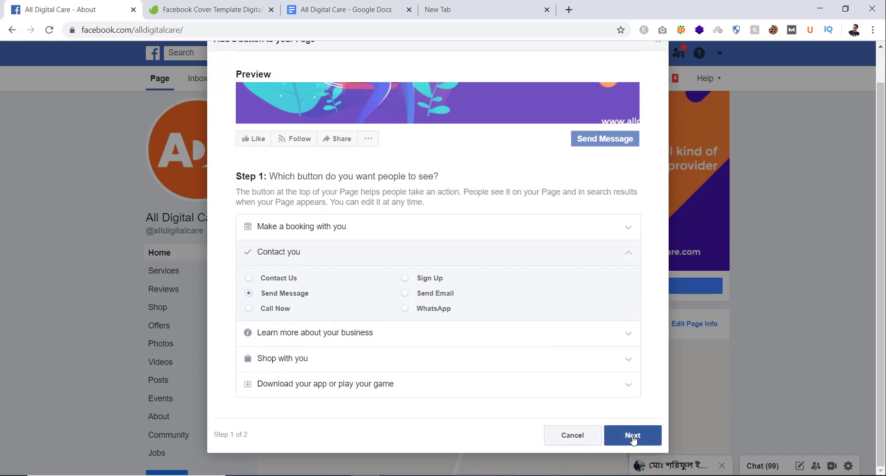
left_click(630, 436)
left_click(424, 338)
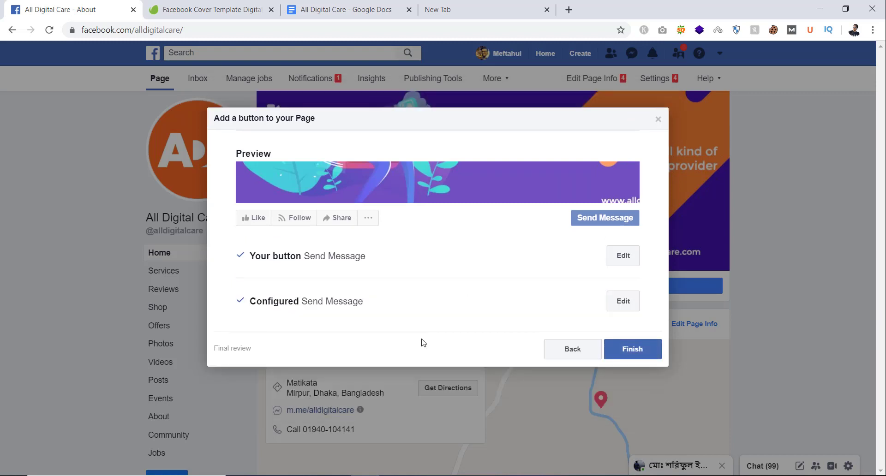
left_click(638, 355)
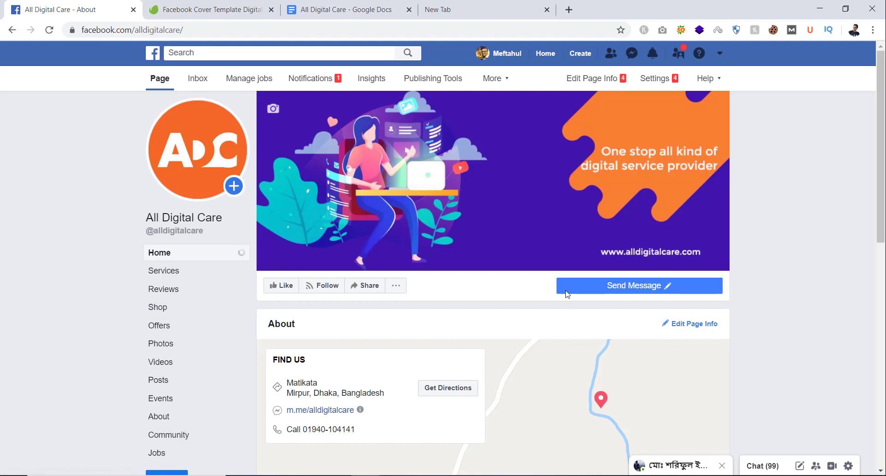
mouse_move(568, 291)
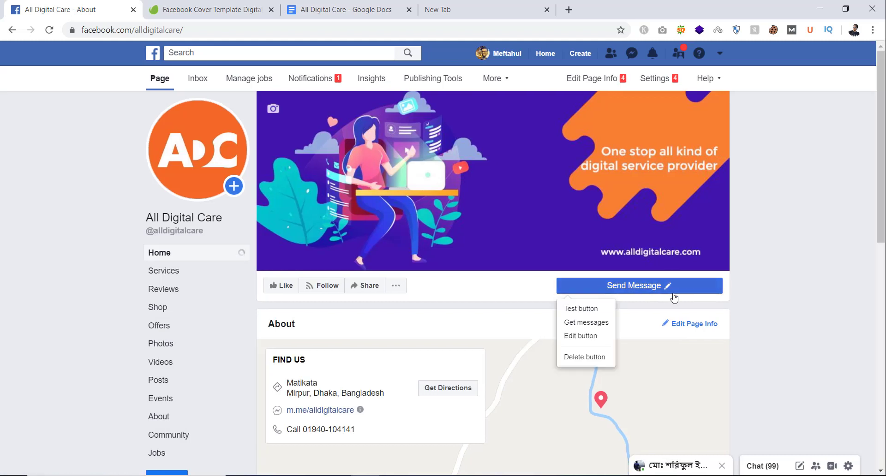
Step: Switch to View as Page Visitor and scroll through the visitor preview of the page
left_click(396, 286)
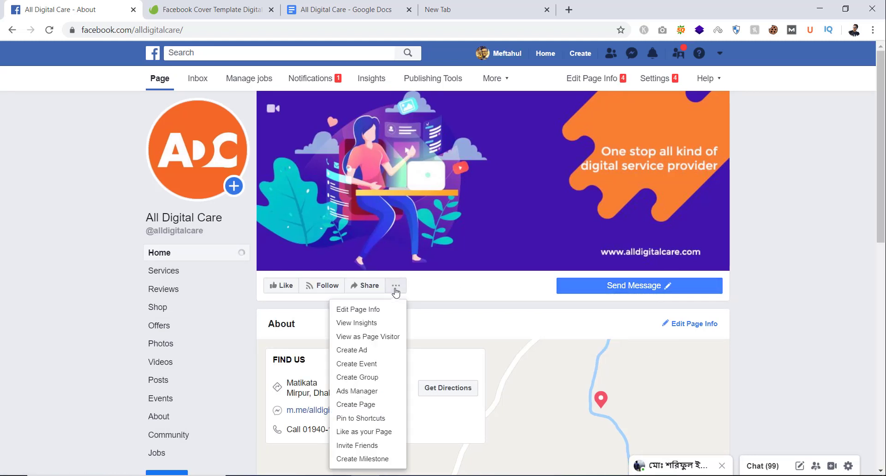
left_click(366, 340)
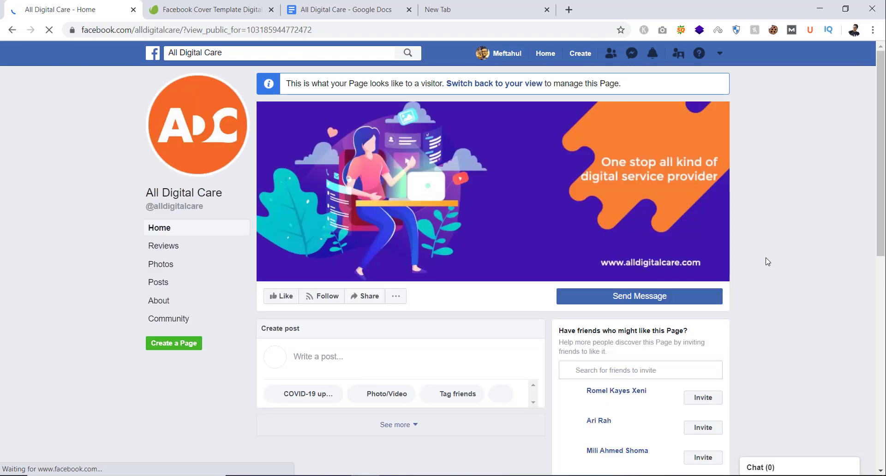
scroll(768, 261, "down", 3)
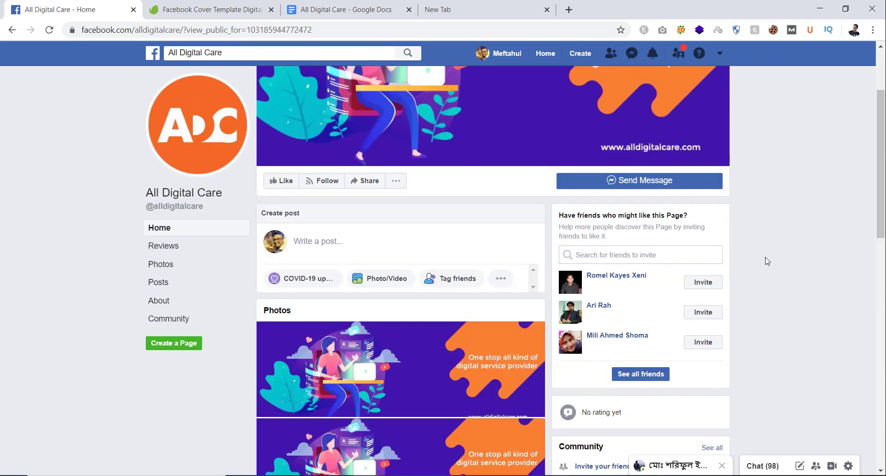
scroll(767, 262, "down", 10)
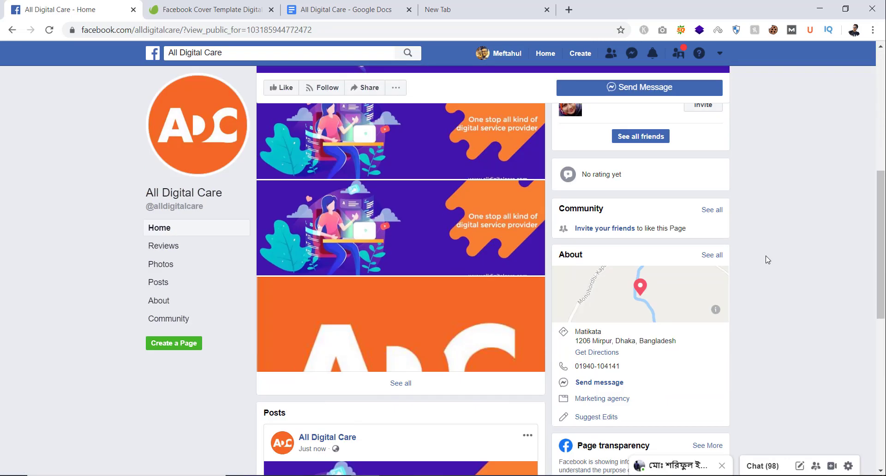
scroll(768, 260, "up", 12)
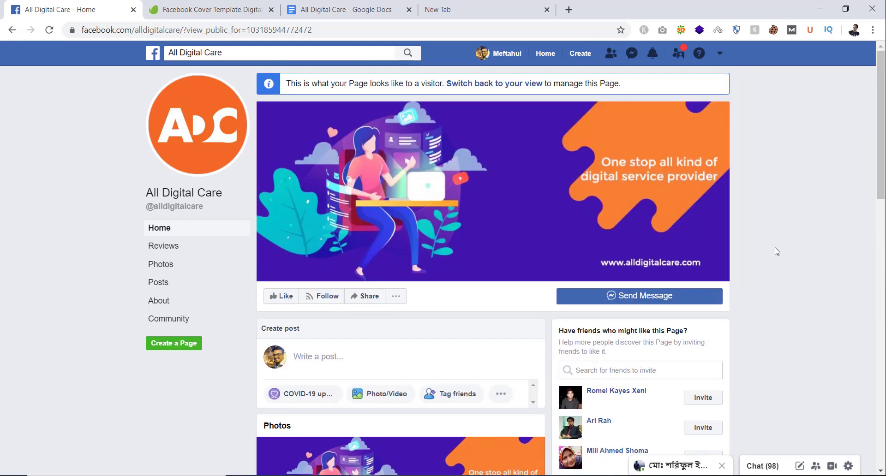
Step: Test the Send Message button as a visitor, then close the Messenger chat
scroll(781, 313, "down", 4)
scroll(780, 314, "up", 4)
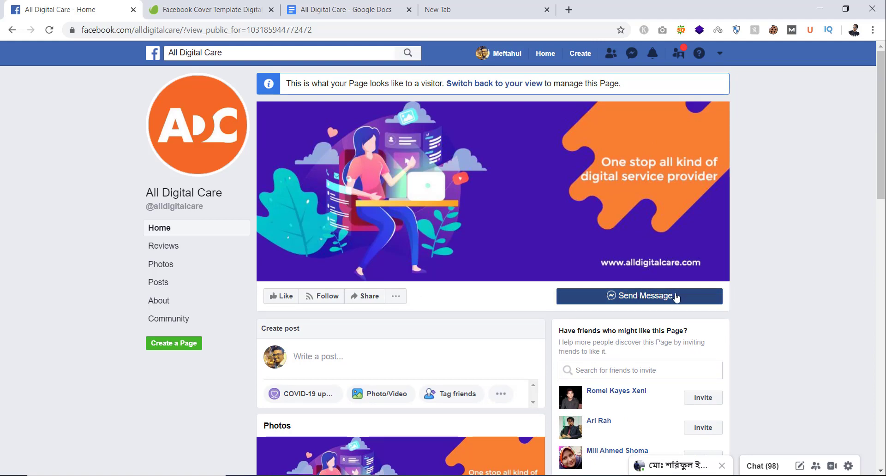
left_click(635, 297)
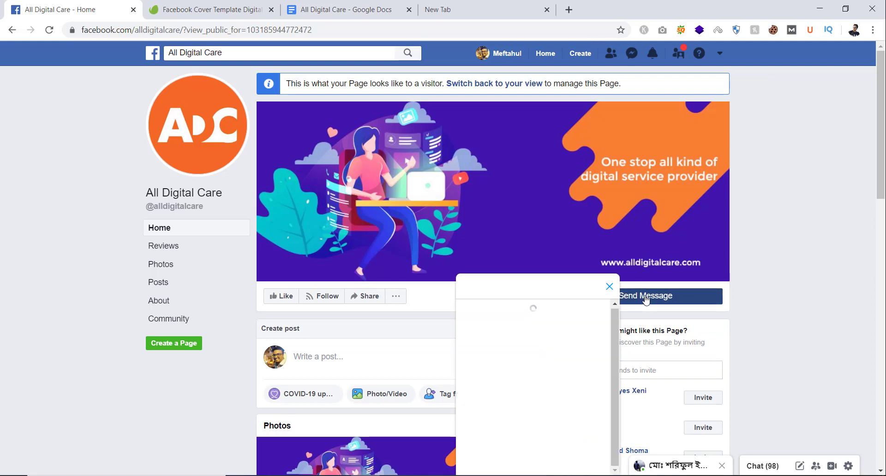
left_click(610, 287)
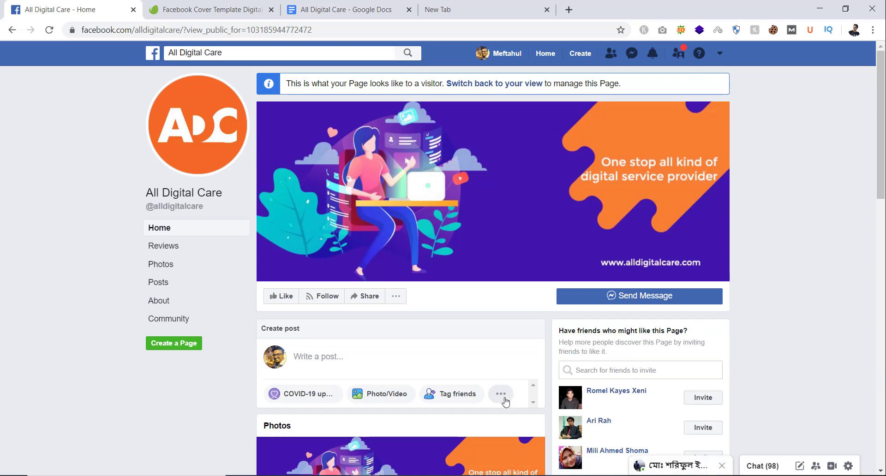
Step: Open the Reviews section, showing No rating yet and No recommendations yet
scroll(515, 365, "down", 4)
scroll(513, 369, "up", 4)
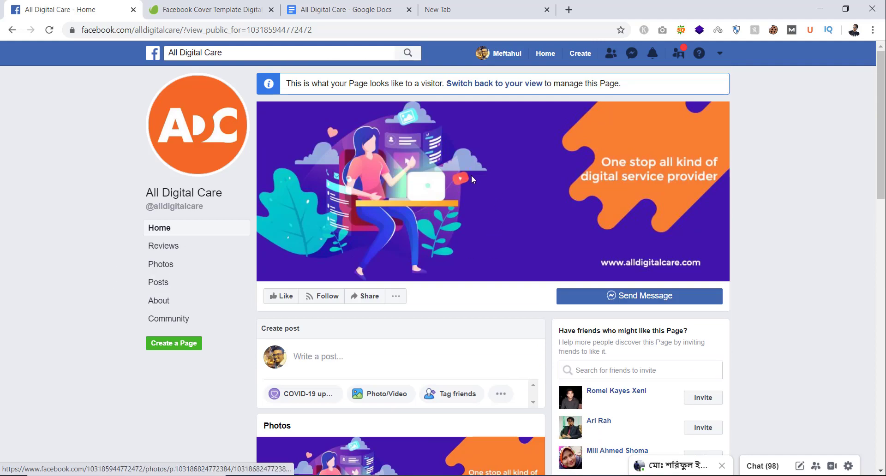
scroll(464, 259, "down", 4)
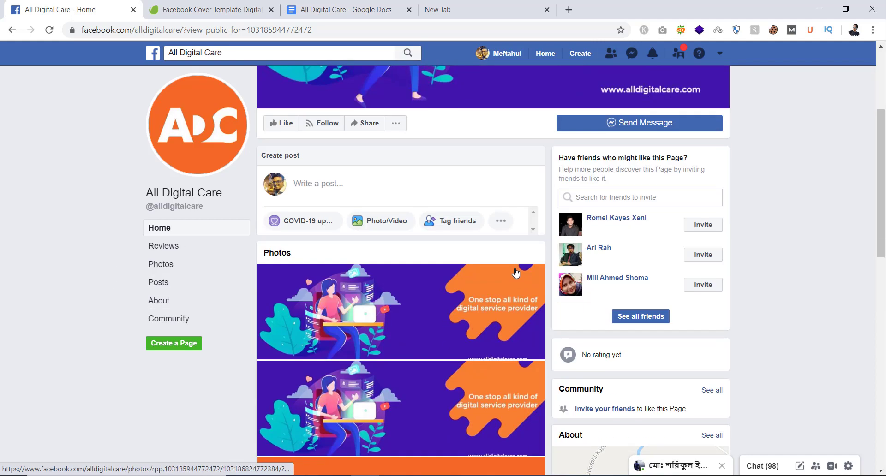
scroll(516, 270, "up", 4)
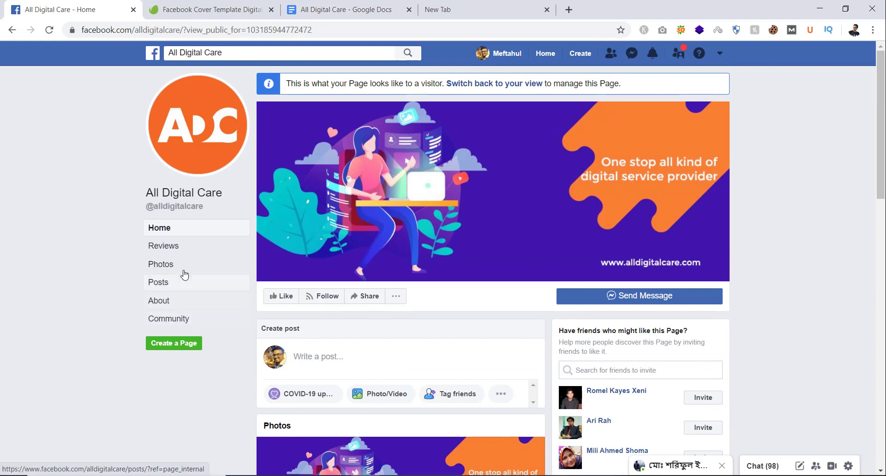
left_click(169, 249)
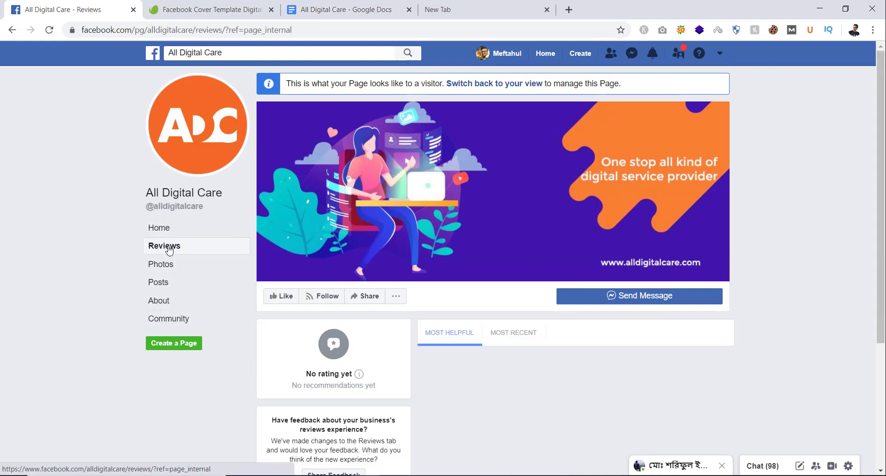